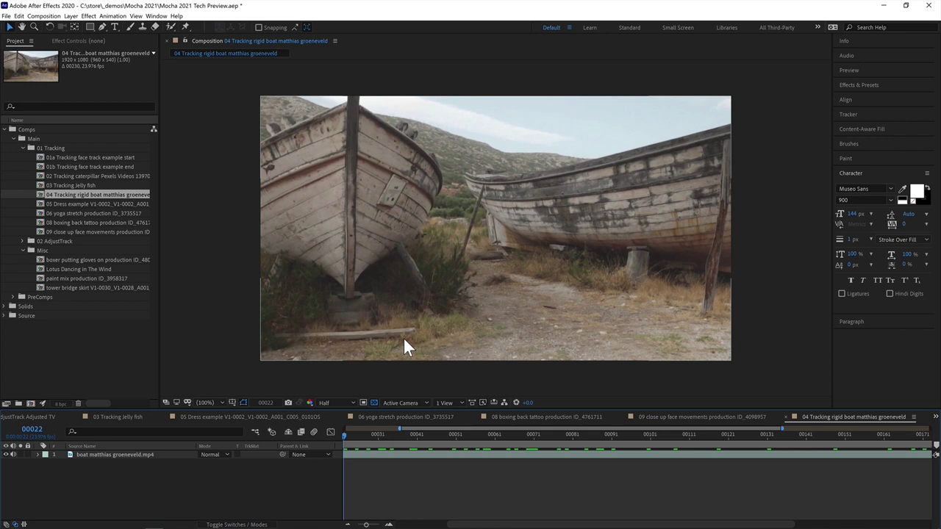
Open the "01a Tracking face track example start" composition and launch Mocha Pro from its footage layer's effect
drag(344, 435, 549, 442)
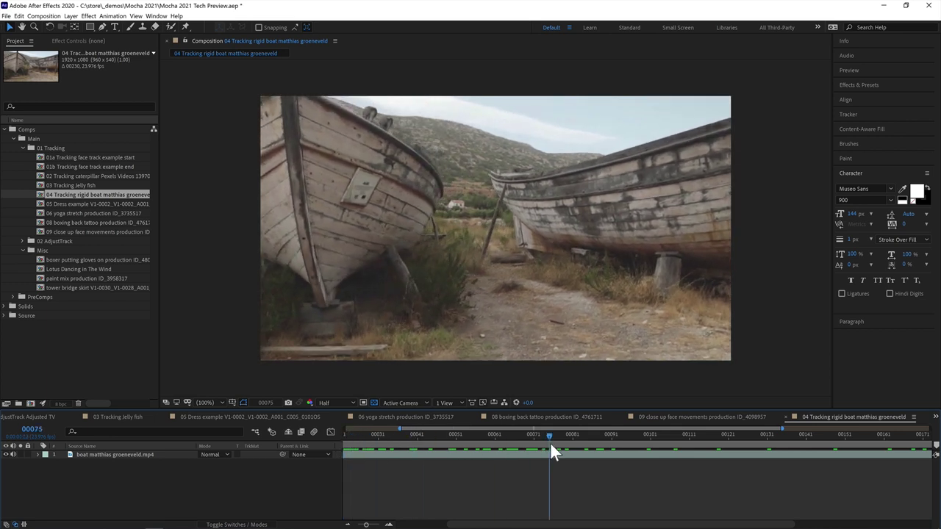
double_click(93, 157)
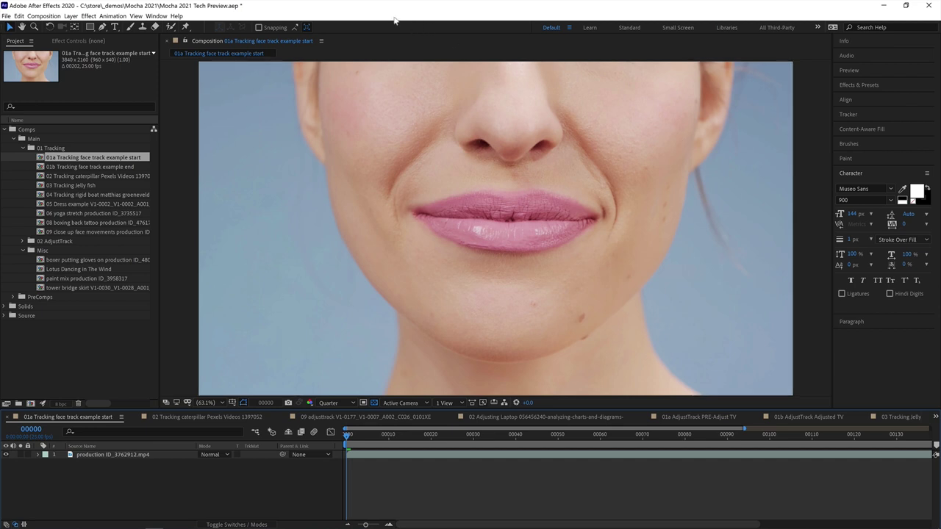
click(75, 41)
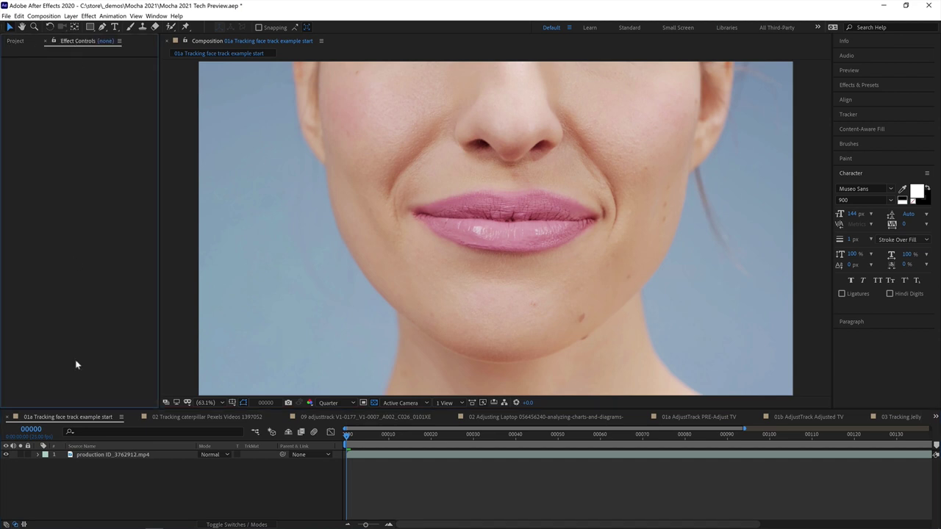
click(108, 454)
key(Return)
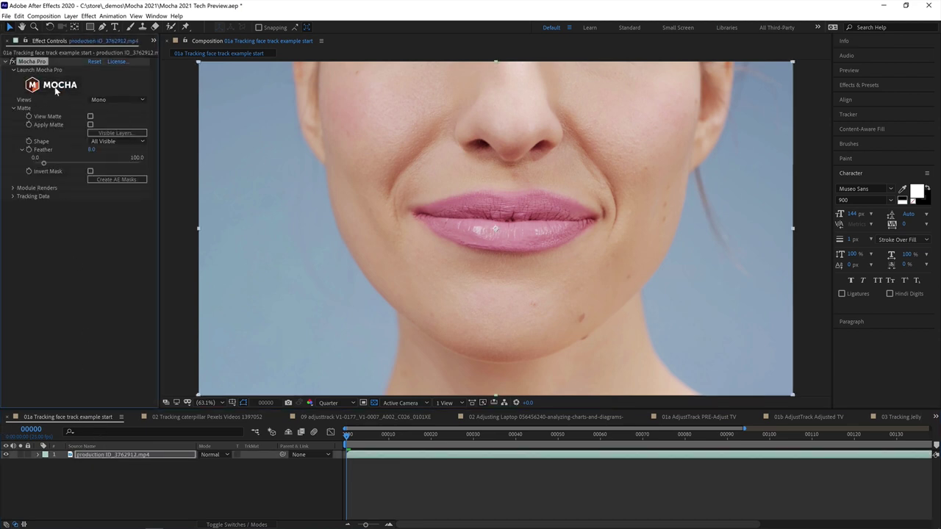
click(55, 89)
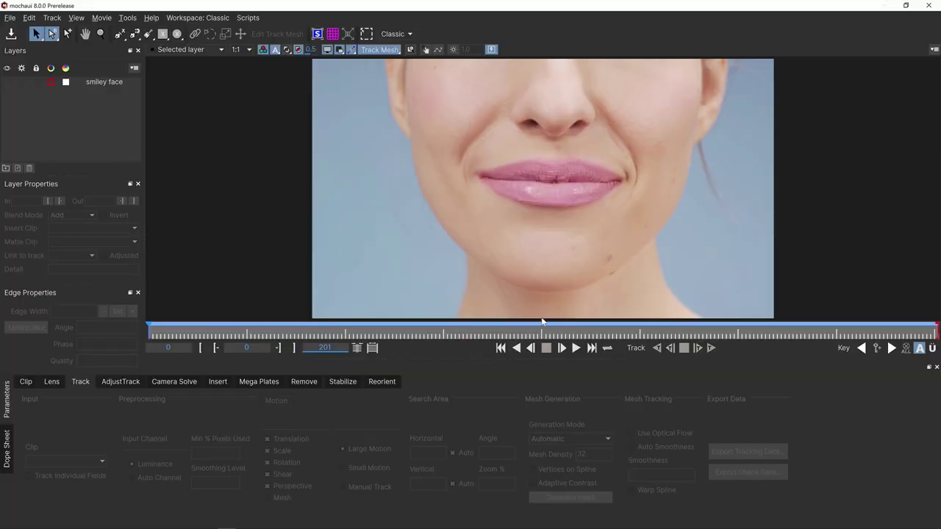
Play the face clip through to the last frame to examine how the mouth moves during the smile
click(573, 348)
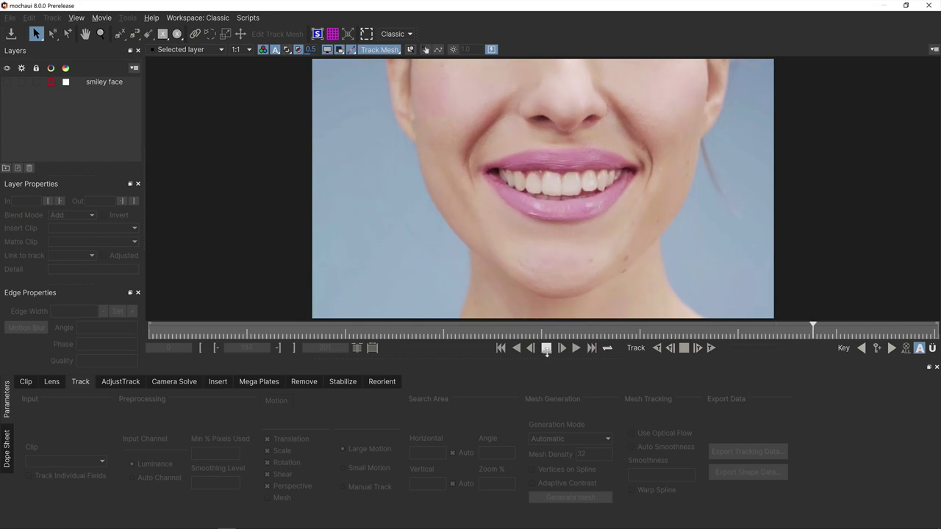
key(space)
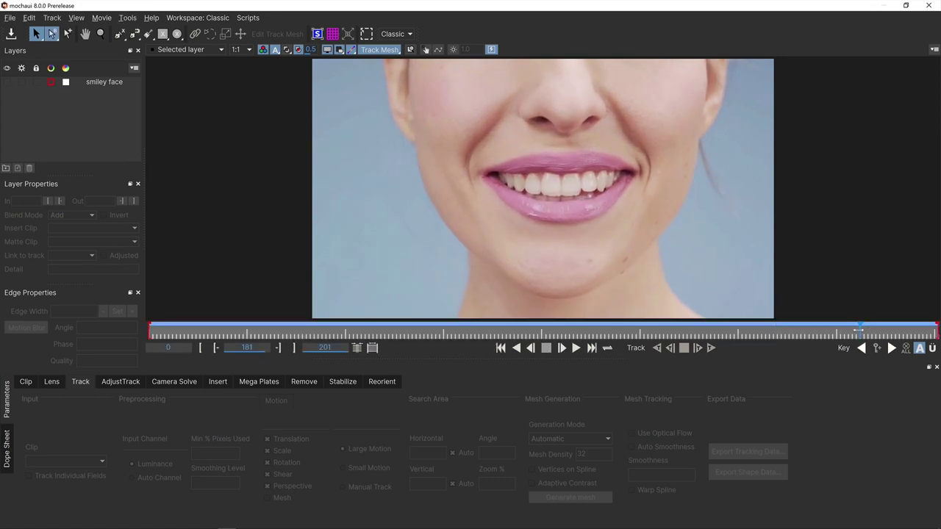
key(space)
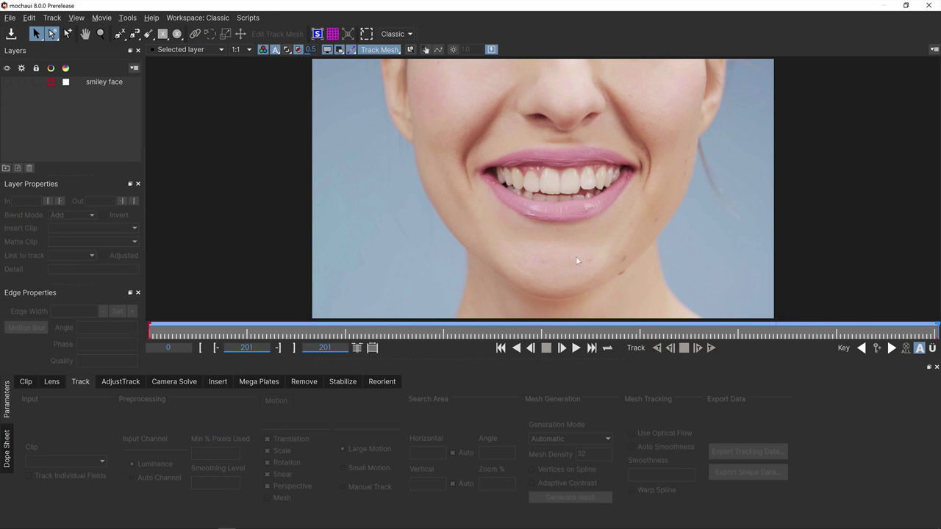
click(728, 223)
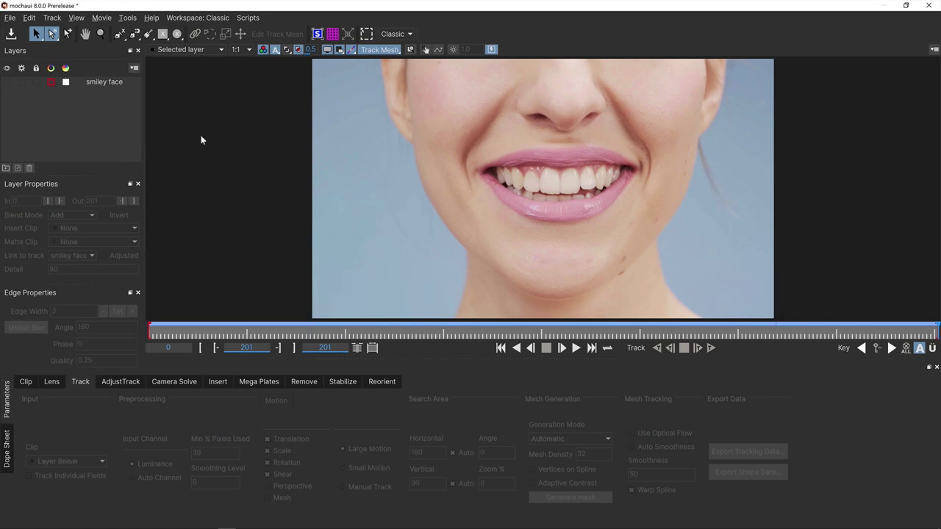
Select the smiley face layer and show its splines over the face at the last frame
click(90, 83)
click(8, 83)
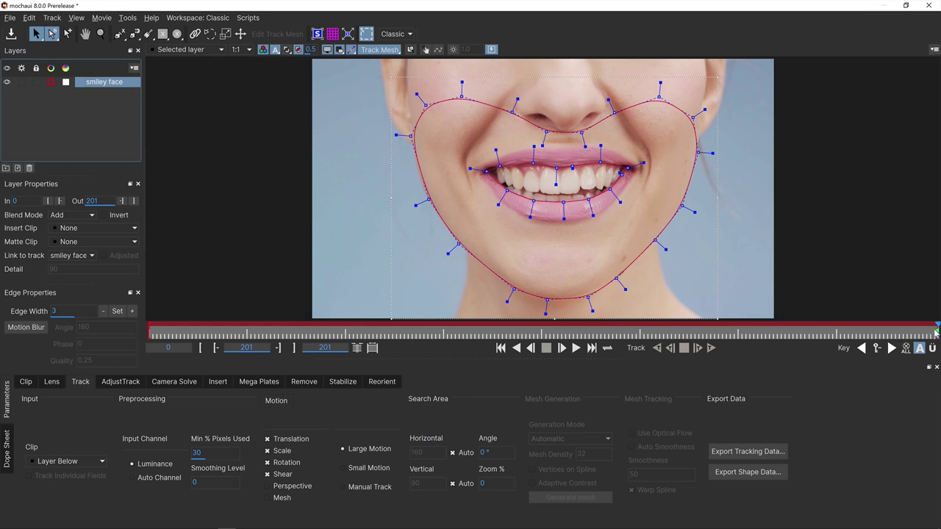
drag(923, 335, 450, 335)
drag(316, 360, 368, 360)
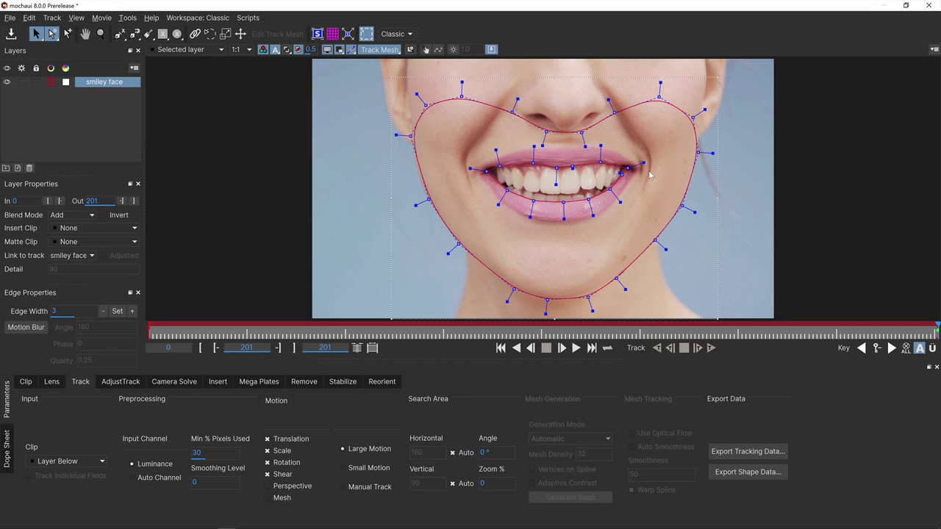
Enable Mesh motion for the smiley face layer and generate its Automatic mesh with Adaptive Contrast turned on
click(269, 499)
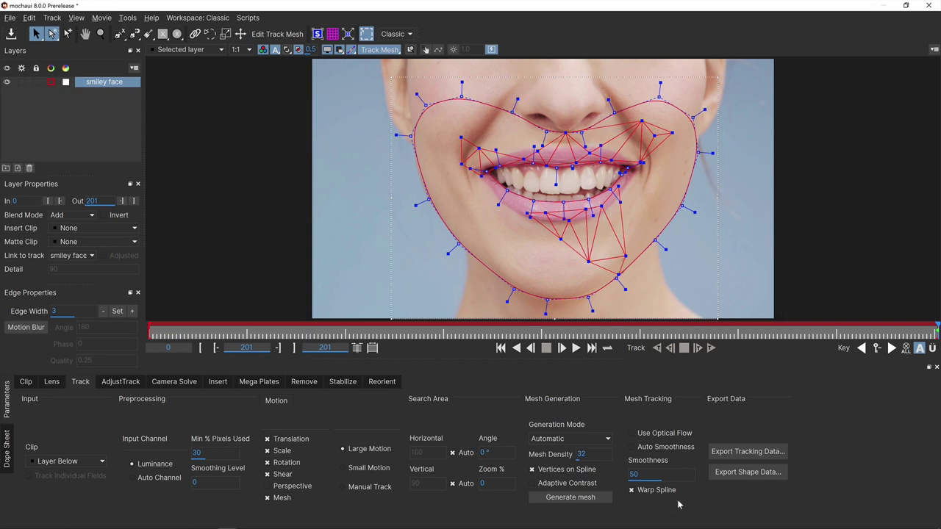
click(579, 497)
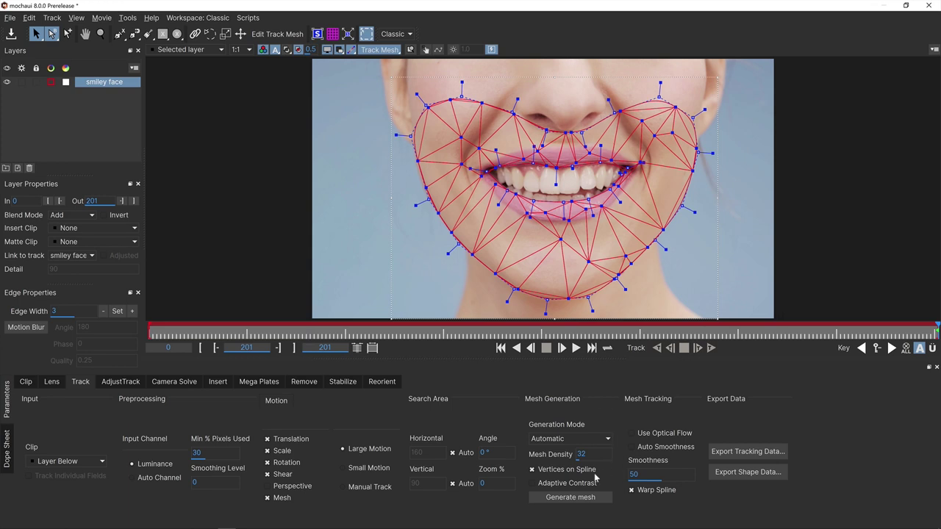
click(537, 487)
click(557, 501)
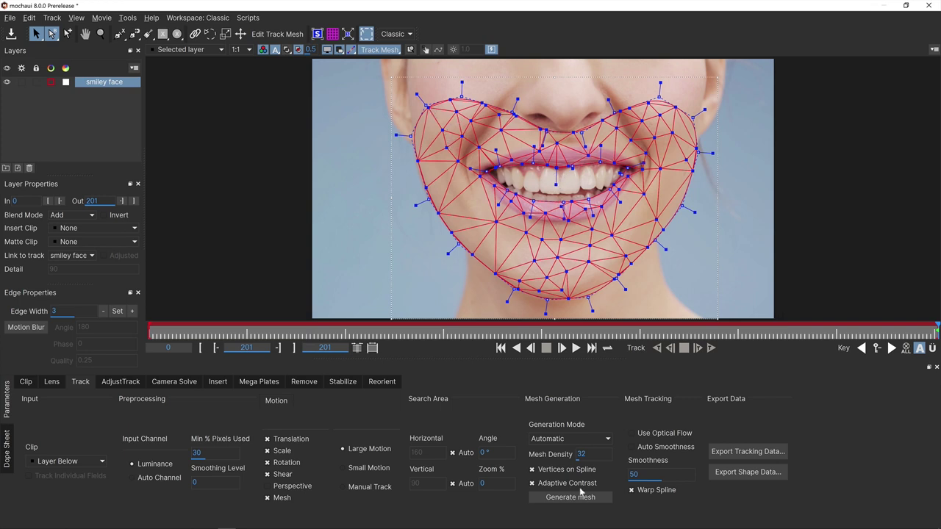
Try generating the smiley face mesh in Uniform mode and check it in track mesh editing
click(547, 440)
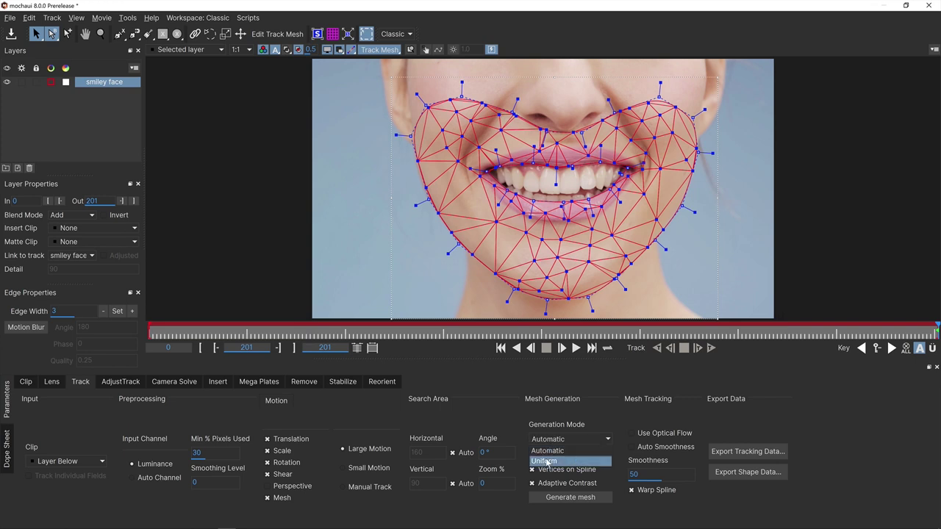
click(545, 458)
click(566, 496)
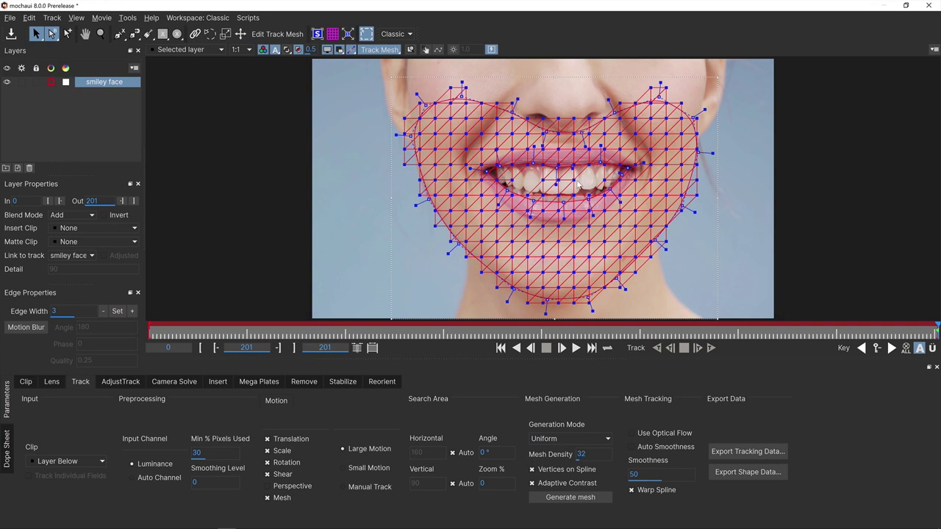
click(265, 35)
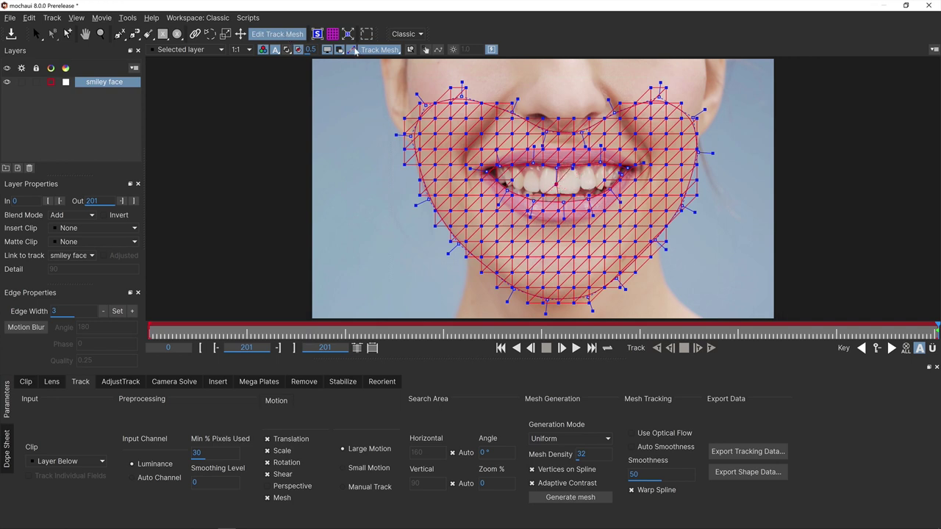
click(39, 34)
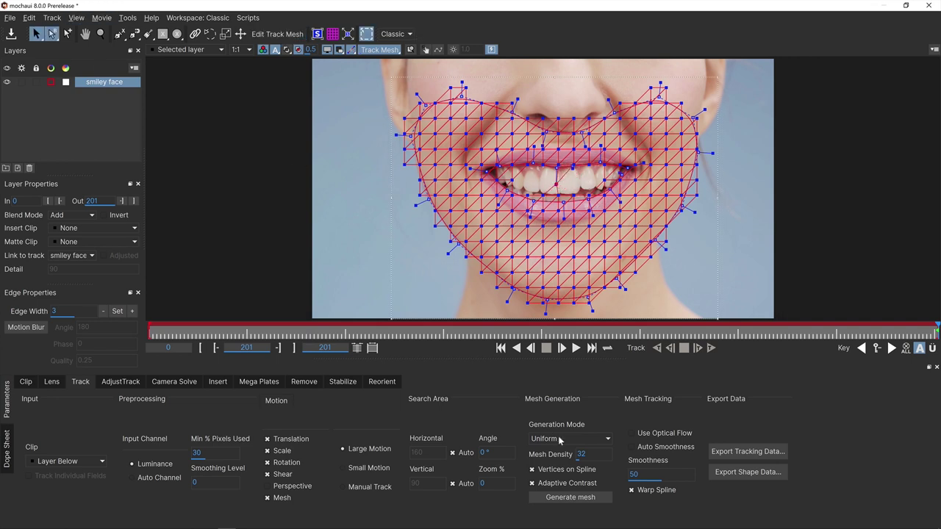
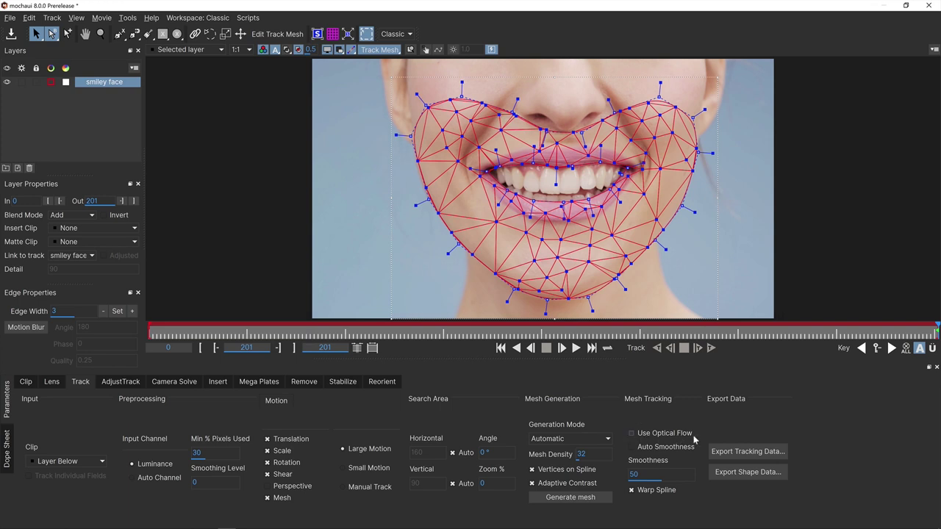
Turn on Auto Smoothness for the smiley face layer's mesh tracking
click(633, 448)
click(653, 452)
click(632, 447)
Show the layer matte overlay and track the smiley face layer backwards from the last frame to frame 0
click(287, 50)
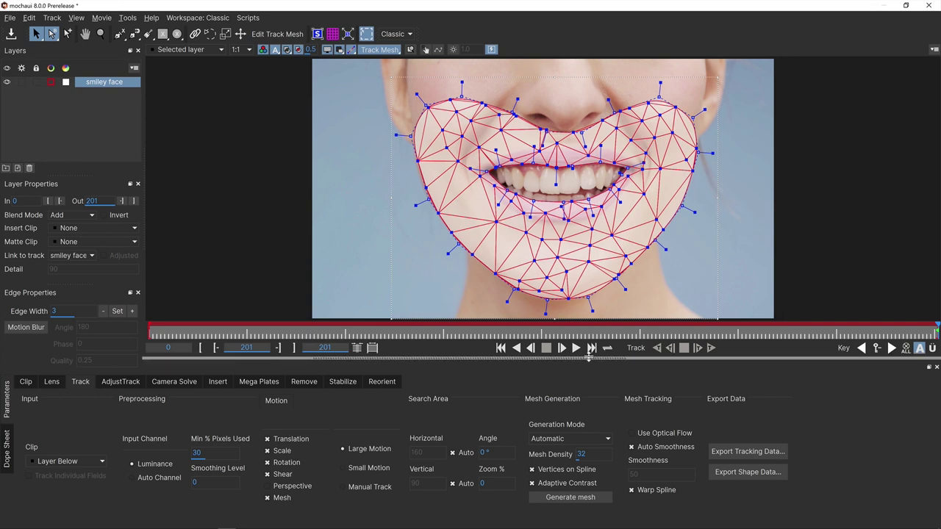
click(21, 83)
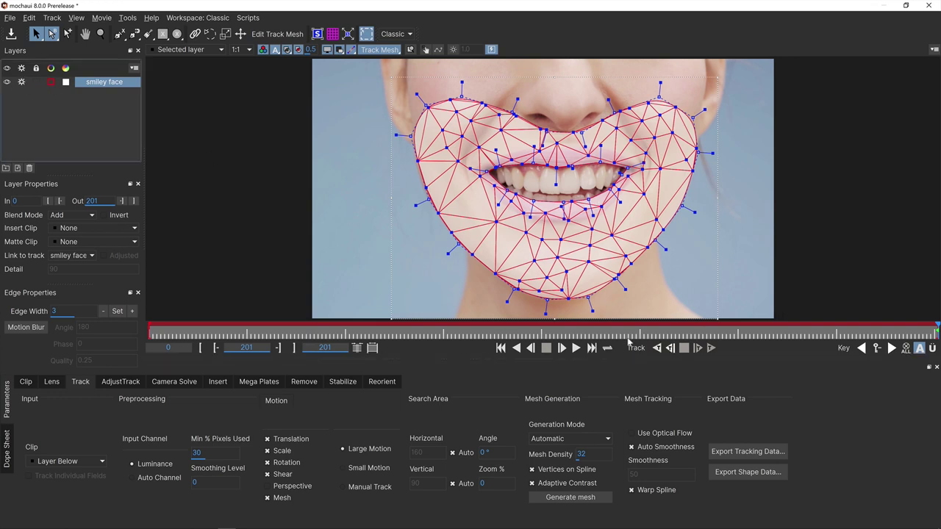
click(657, 349)
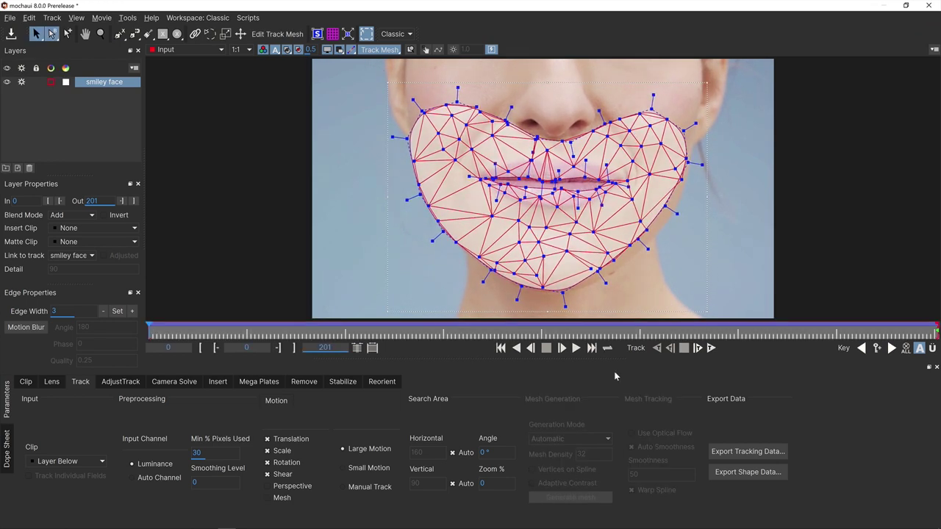
Play back the tracked mesh to check how it follows the face, and return to the first frame
click(575, 348)
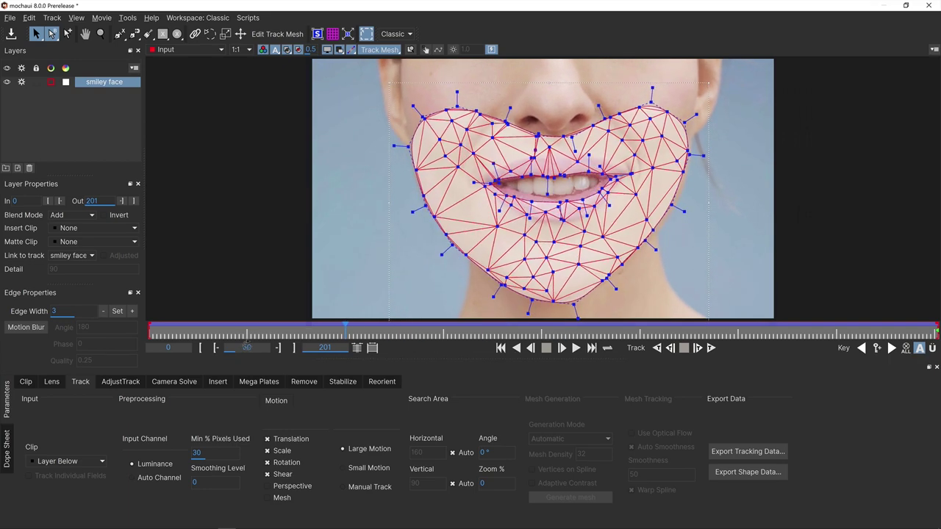
click(575, 348)
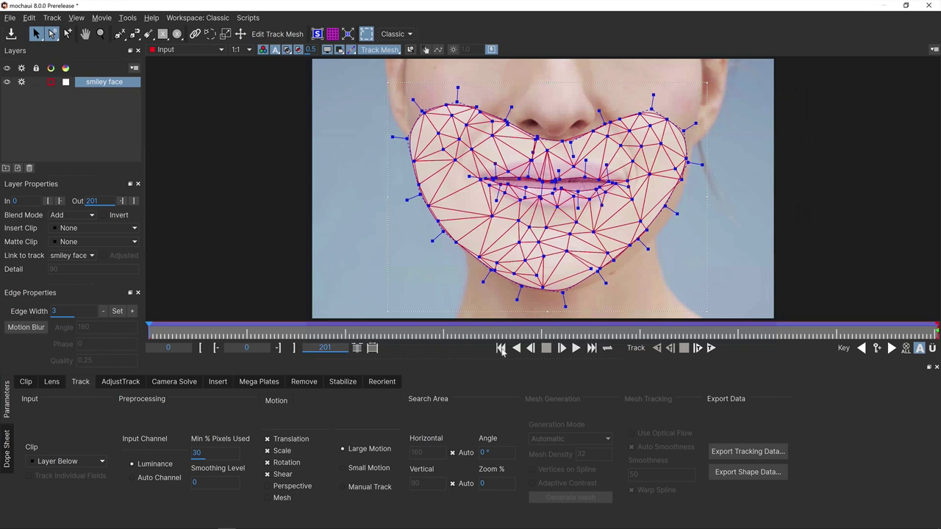
click(576, 348)
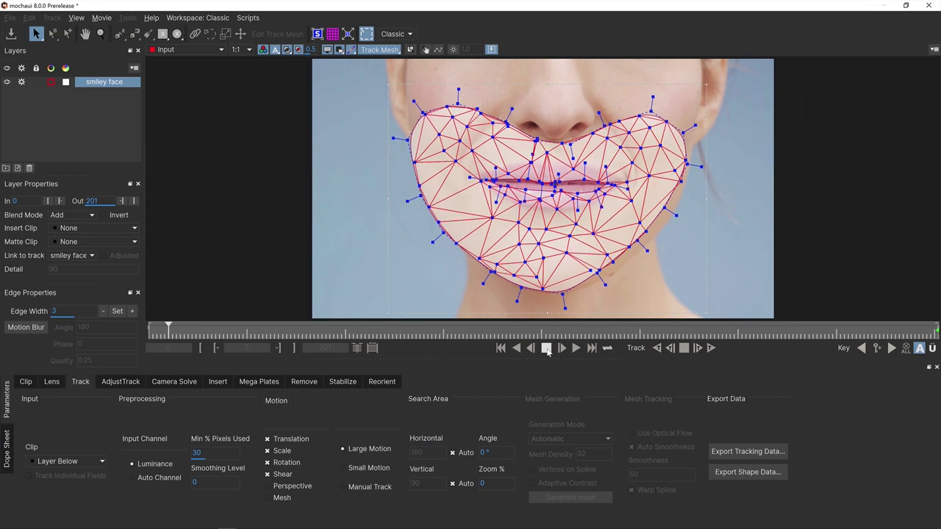
click(500, 349)
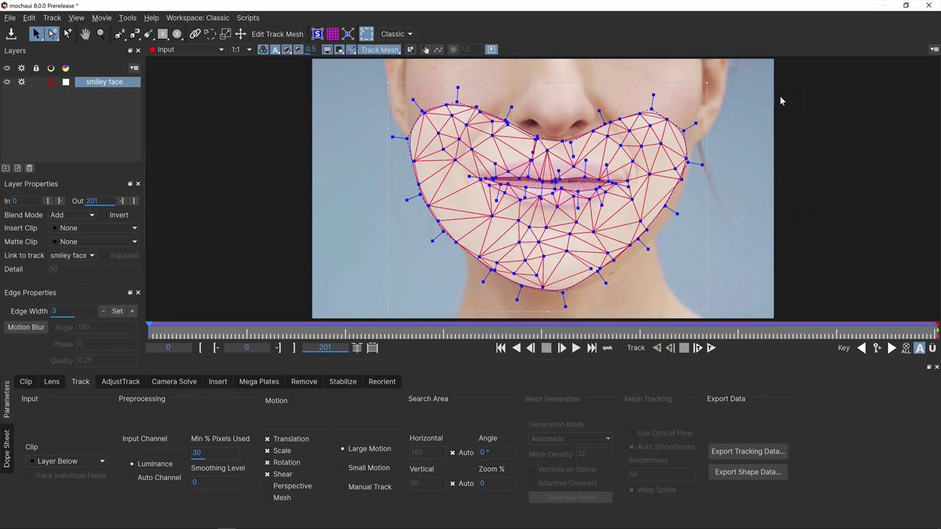
Close Mocha saving the project changes, and apply its matte to the footage layer in After Effects
click(928, 6)
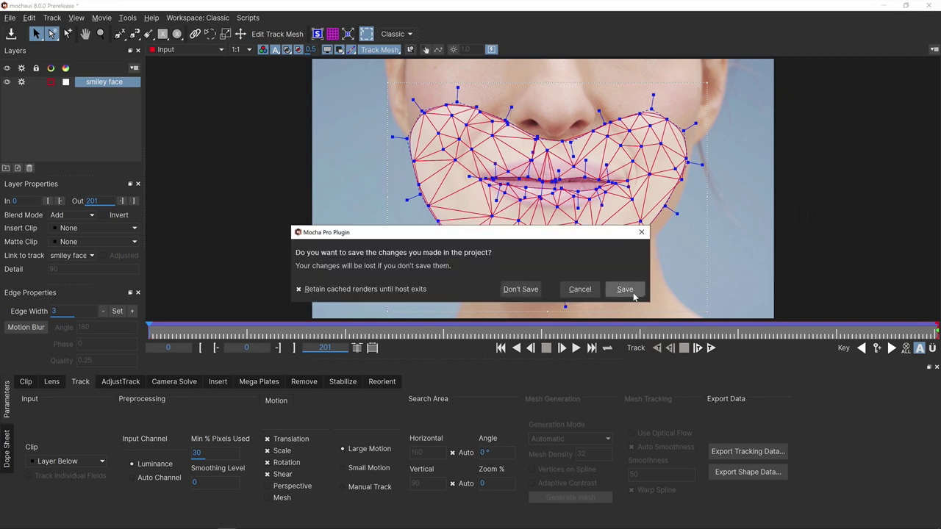
click(634, 291)
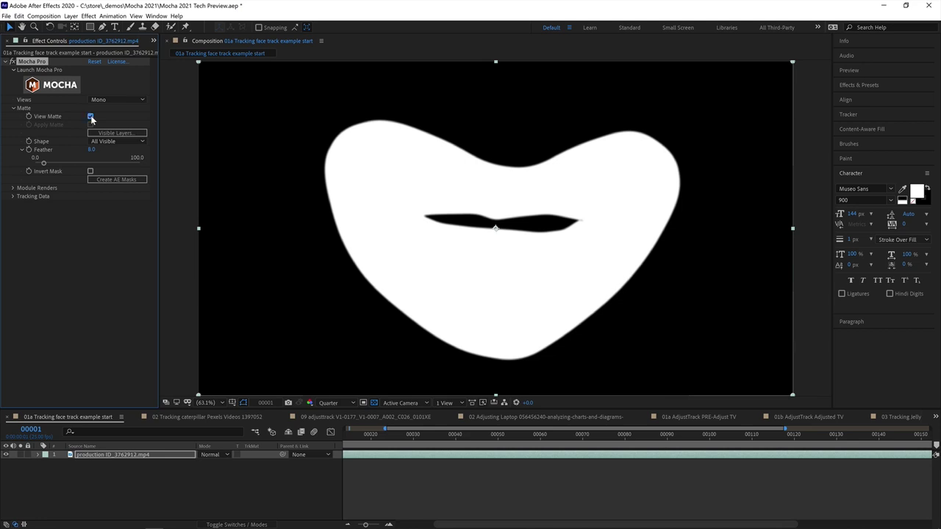
click(90, 116)
click(91, 125)
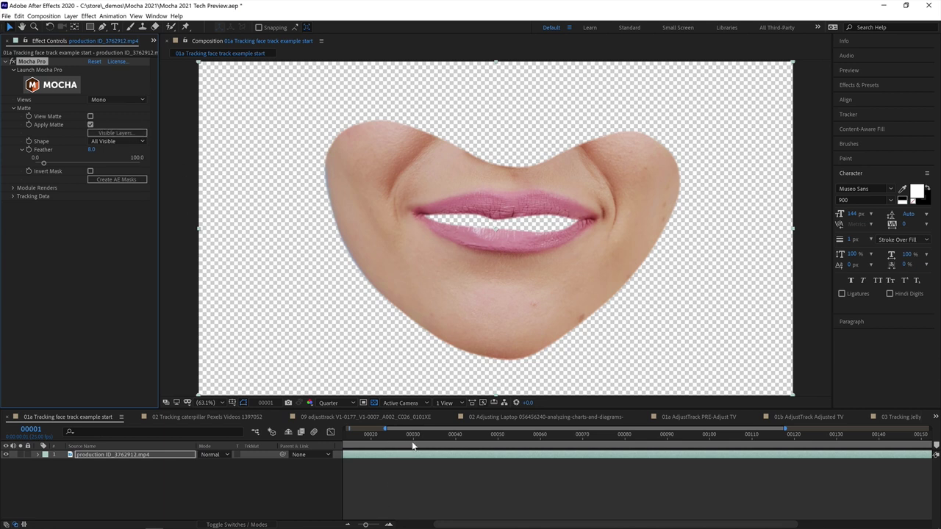
Preview the matted face from the first frame and return to frame 0 with the whole timeline in view
key(Home)
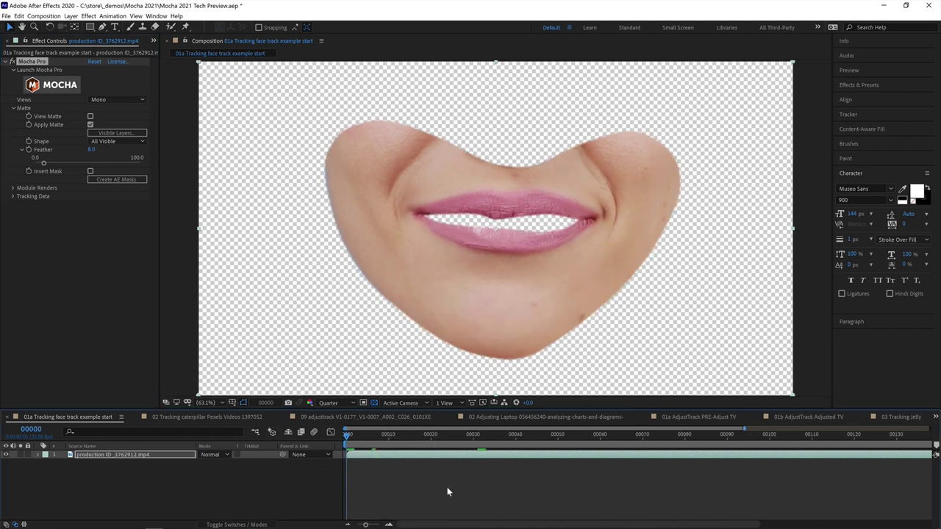
key(space)
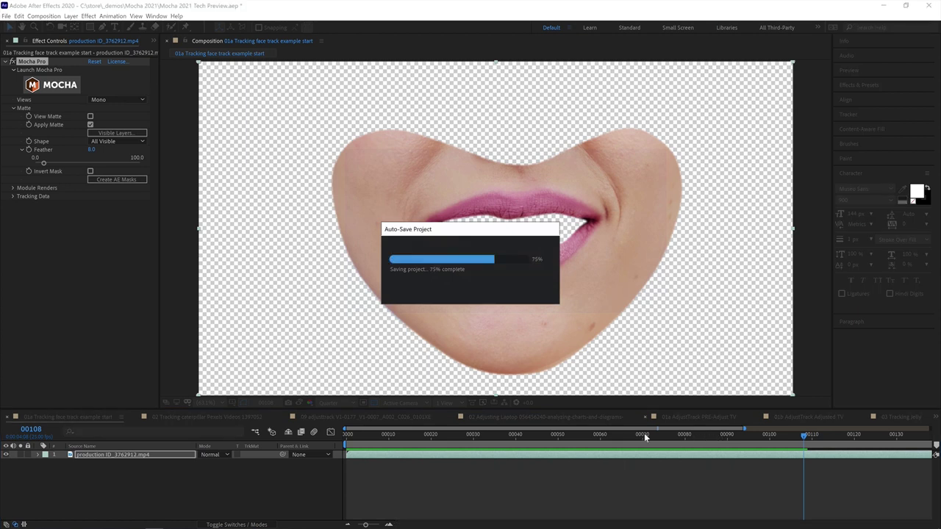
click(348, 524)
drag(392, 435, 310, 433)
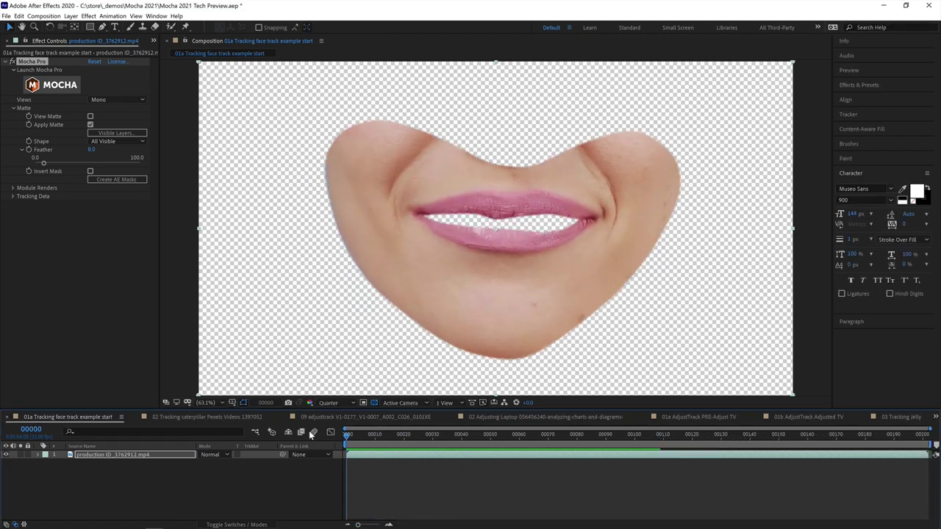
Turn off Apply Matte and create AE masks from the tracked Mocha shapes at Full preview resolution
click(90, 125)
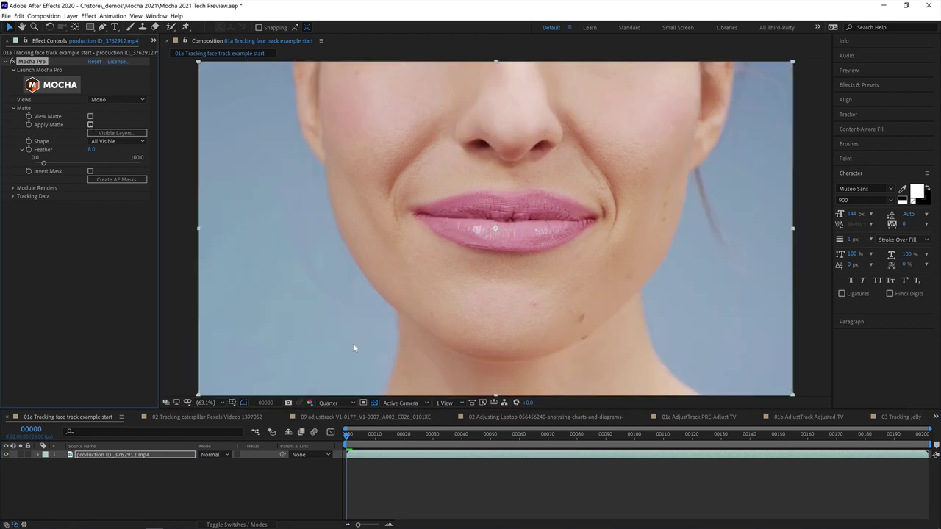
click(330, 403)
click(338, 428)
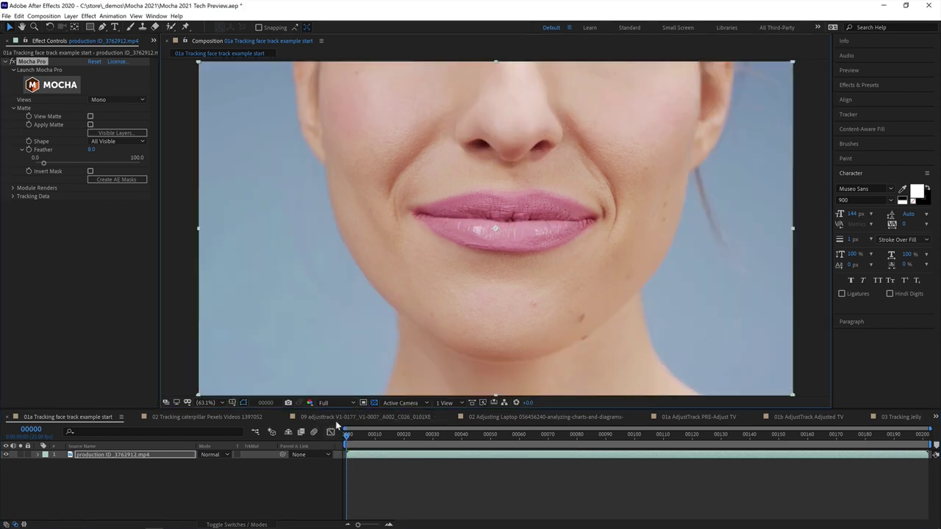
click(111, 180)
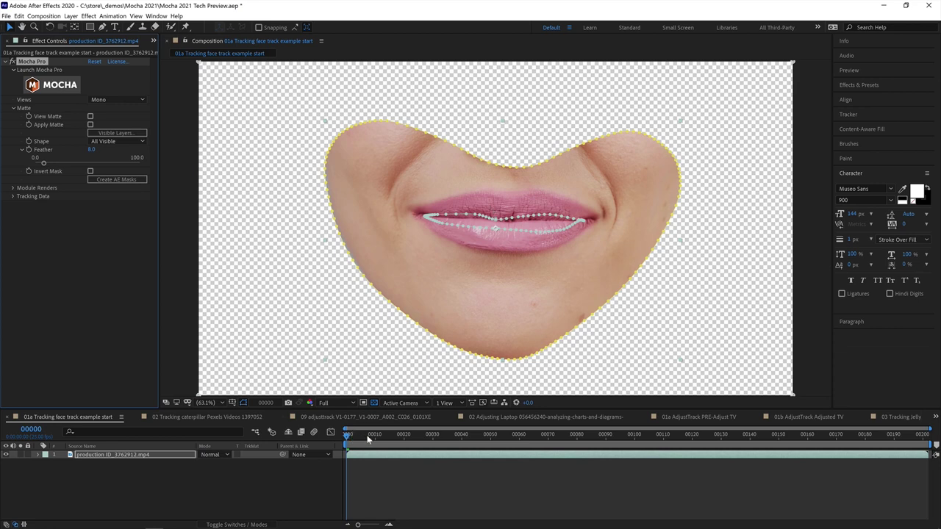
Preview the masked face from the first frame and stop at frame 52, where the mouth is open
drag(370, 438, 316, 431)
key(space)
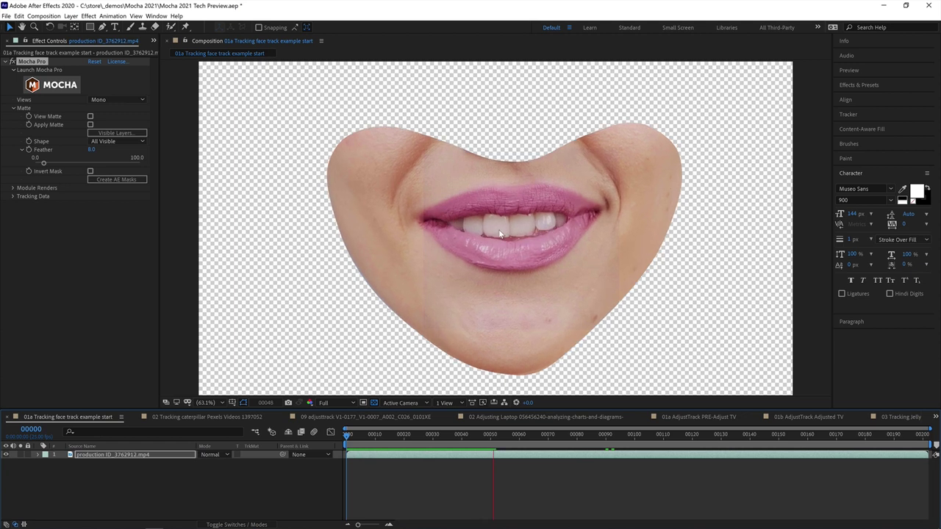
key(space)
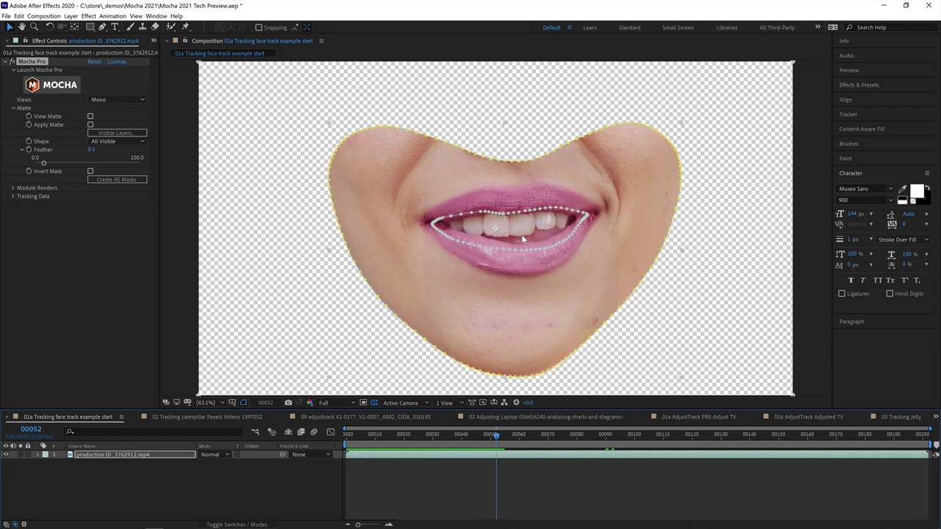
Set the second smiley face mask, around the inner mouth, to Subtract and preview the face with the mouth cut out
click(38, 455)
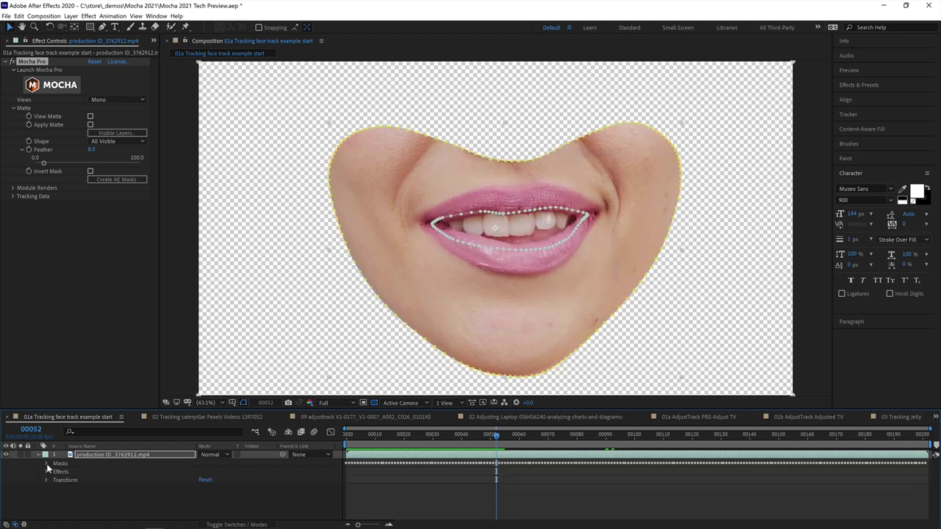
click(47, 463)
click(76, 481)
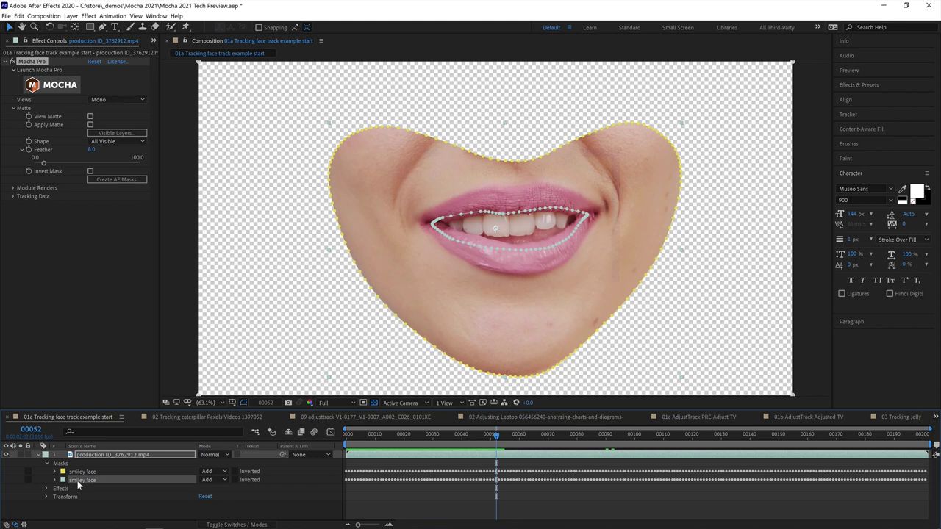
click(214, 479)
click(225, 434)
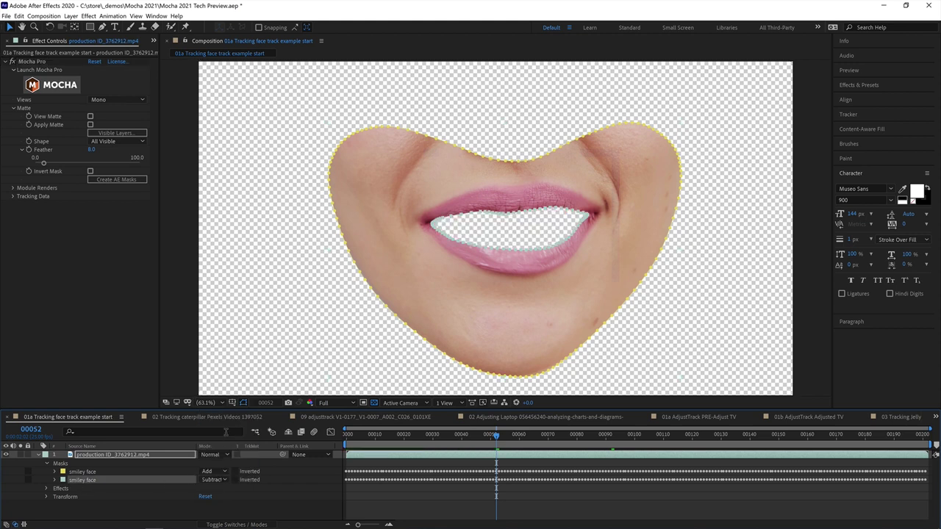
key(space)
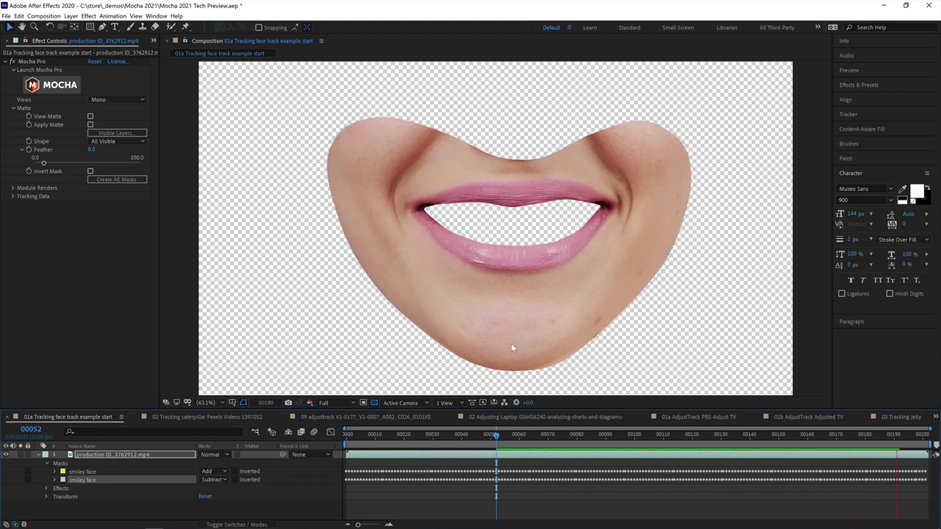
key(space)
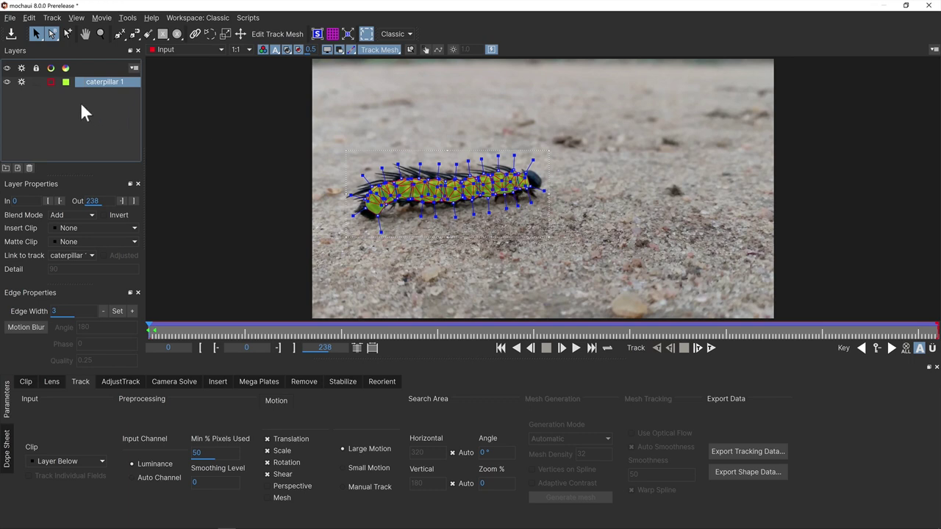
Hide the caterpillar 1 layer, its matte color and the track mesh, and play the bare clip before returning to the first frame
click(21, 82)
click(286, 50)
click(8, 83)
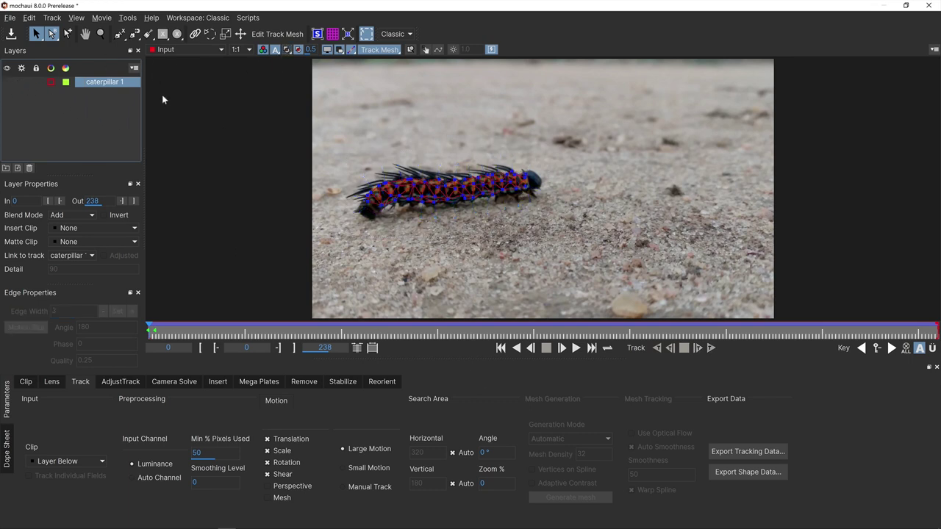
click(378, 50)
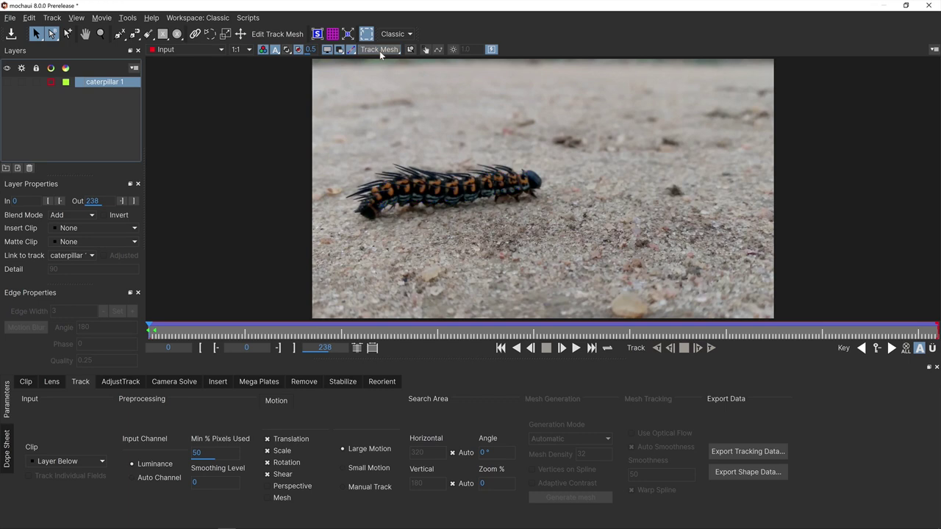
click(576, 348)
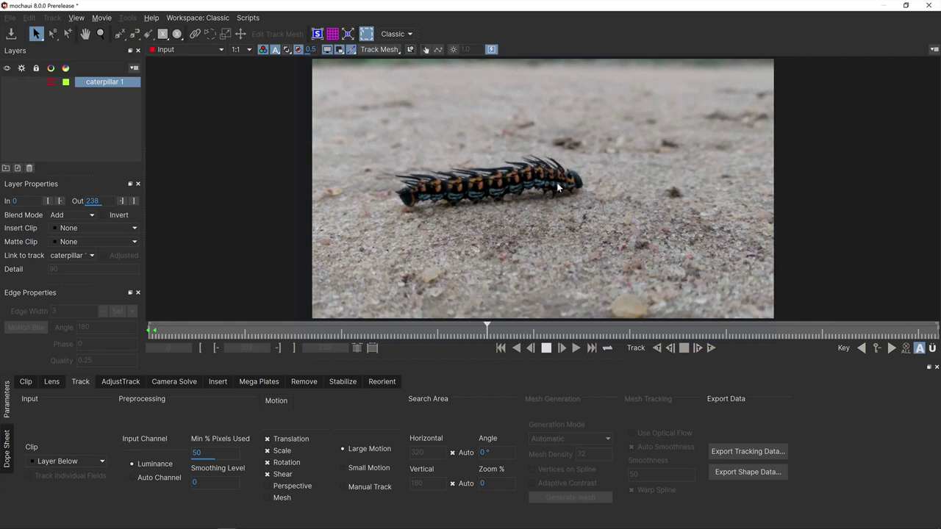
click(546, 348)
click(501, 349)
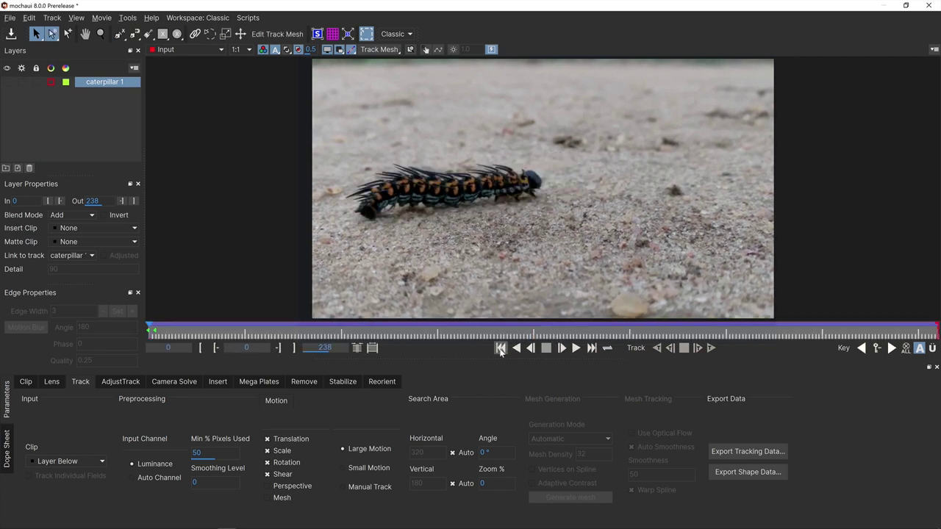
Show the track mesh, spline and colored matte on caterpillar 1 again, and play back the track before returning to frame 0
click(380, 50)
click(87, 84)
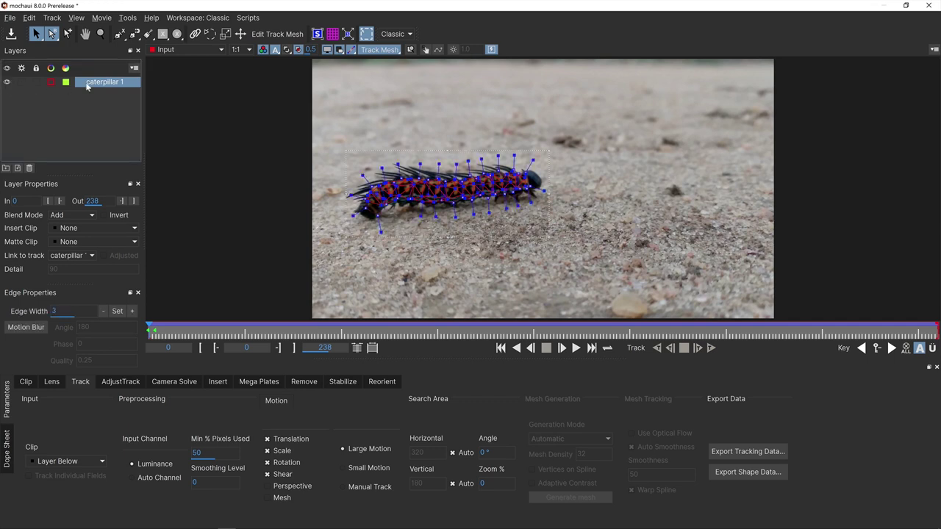
click(286, 49)
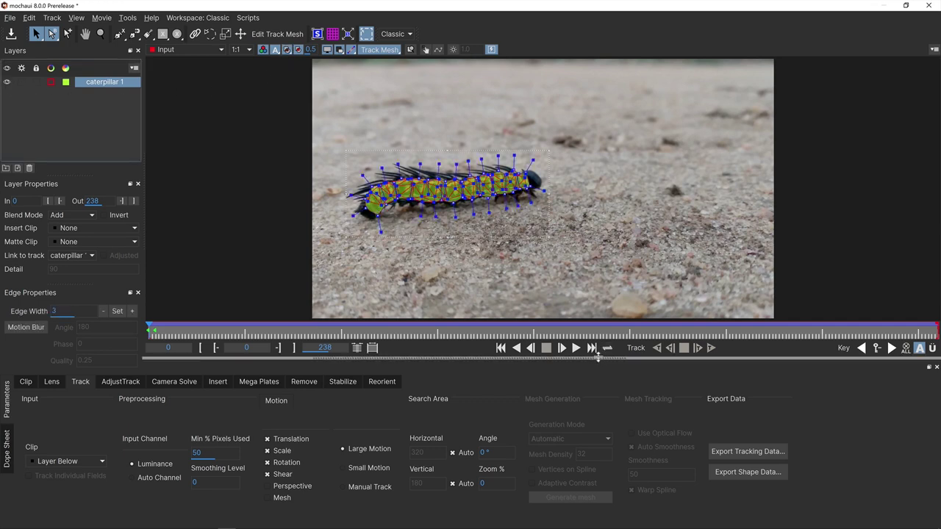
click(576, 349)
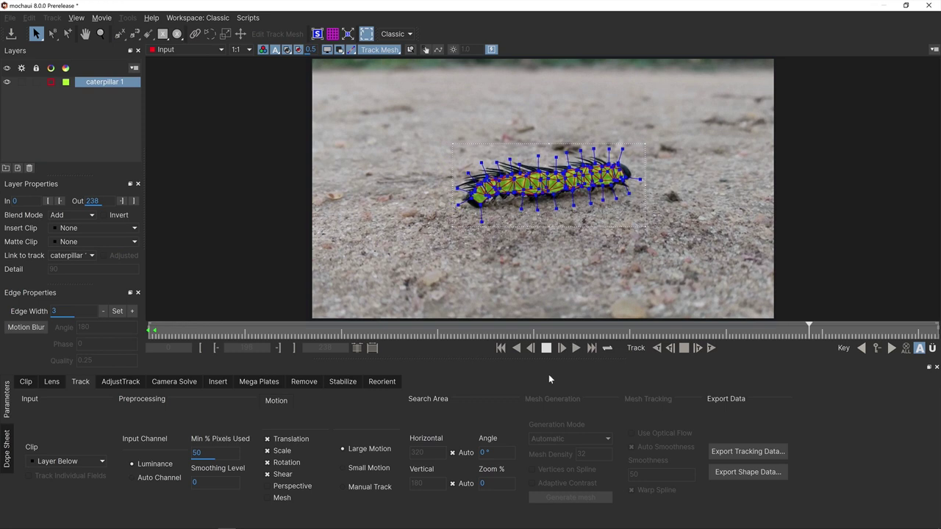
click(546, 348)
click(500, 348)
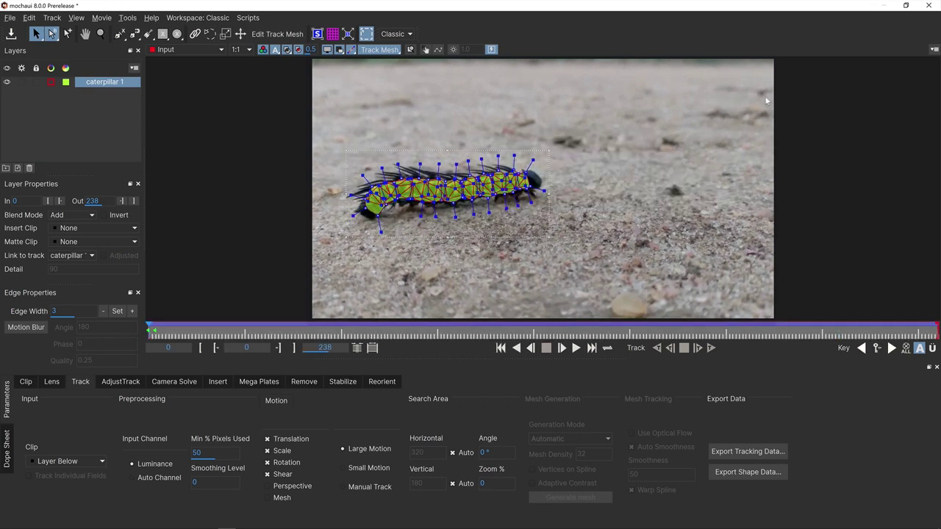
Close Mocha without saving the project changes, and preview the matted caterpillar layer soloed in After Effects
click(929, 7)
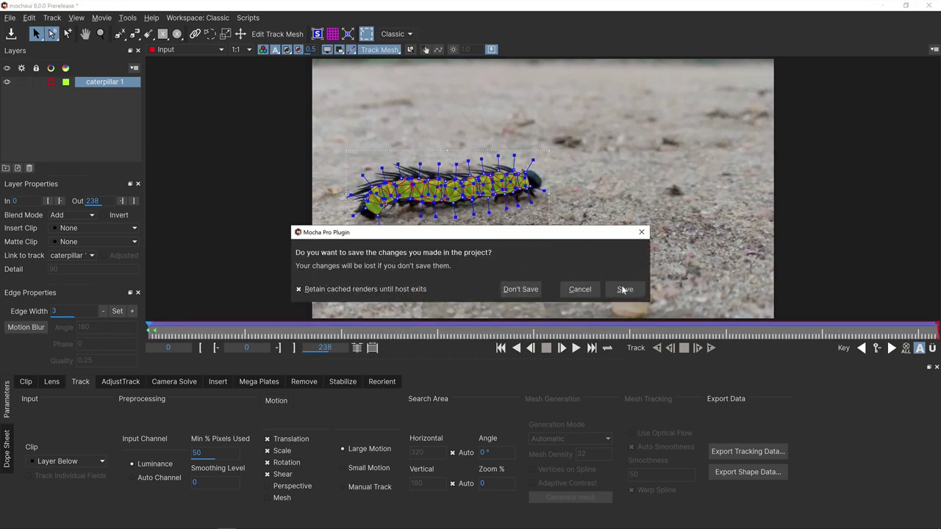
click(520, 290)
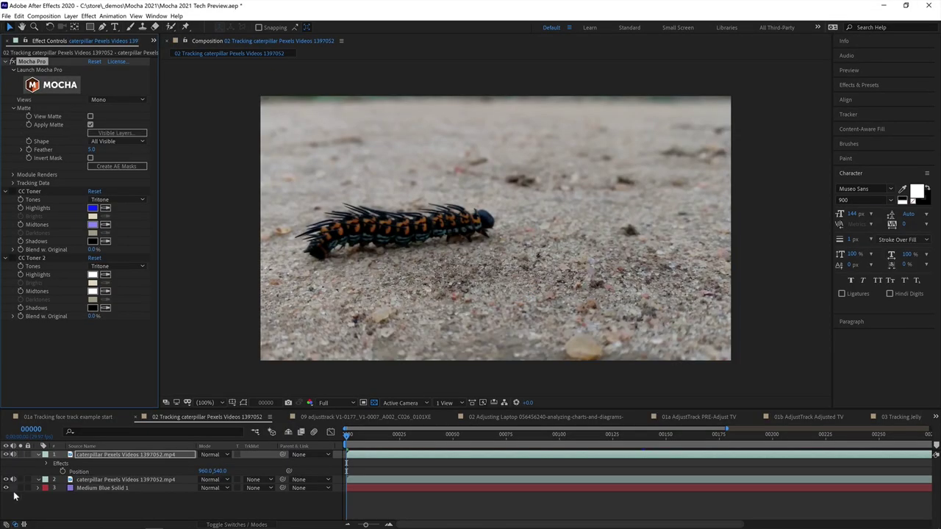
click(21, 455)
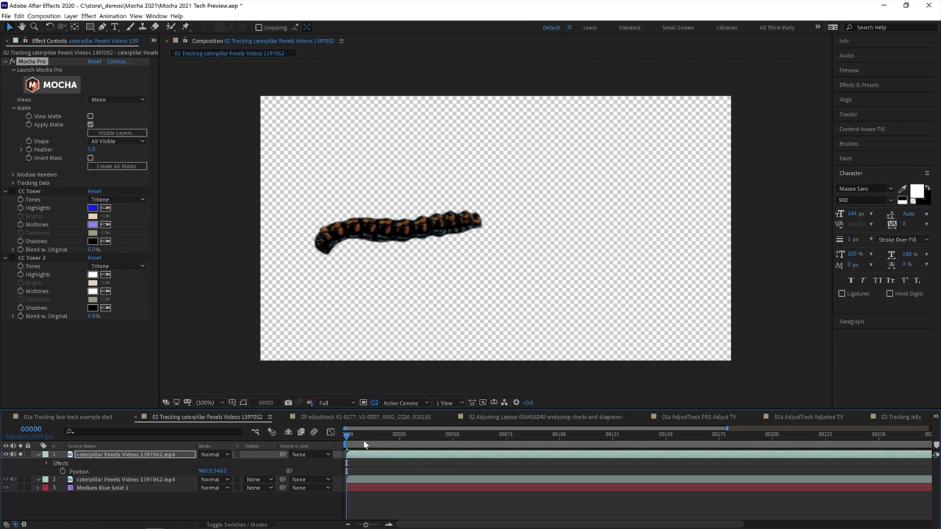
key(space)
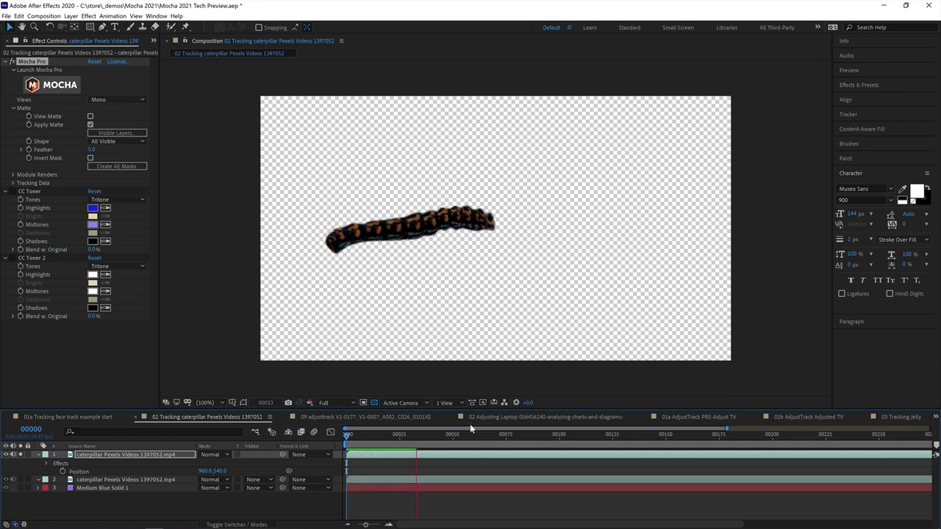
key(space)
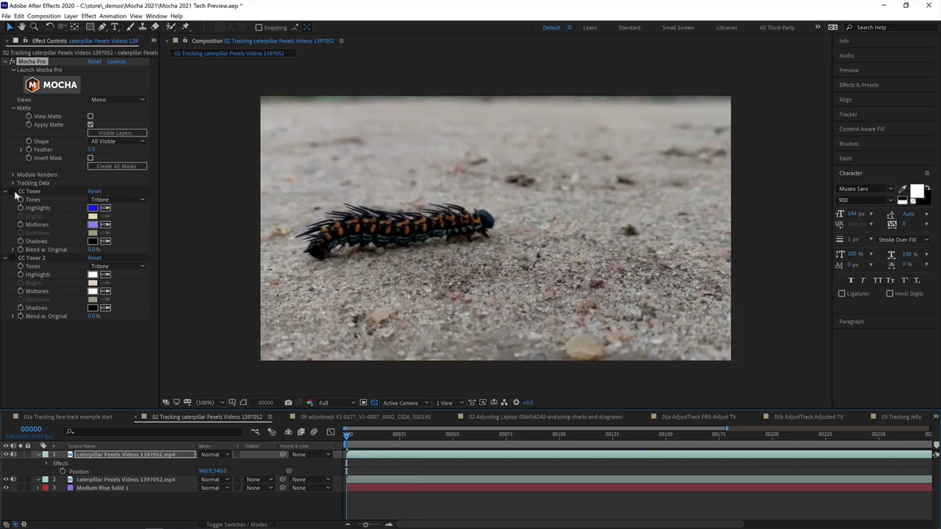
Enable the first CC Toner effect on the matted caterpillar layer and open the preview resolution choices
click(13, 191)
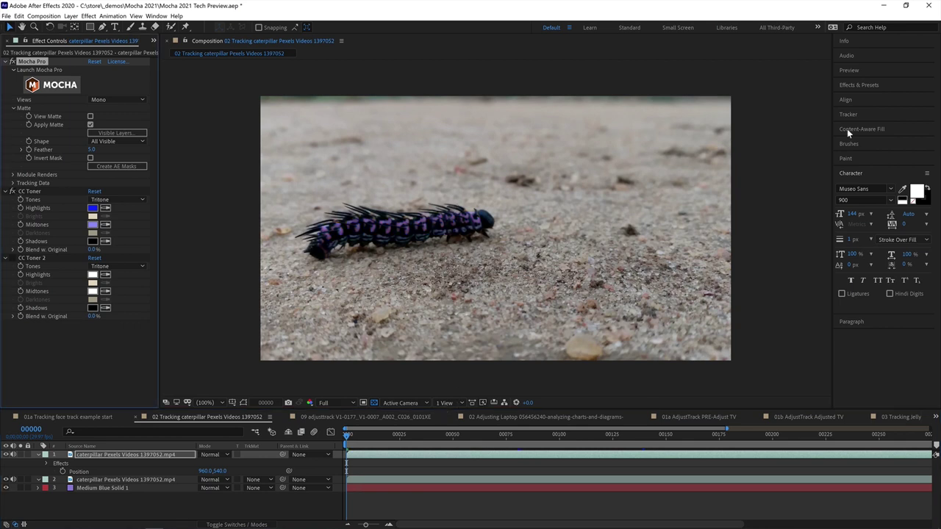
click(338, 403)
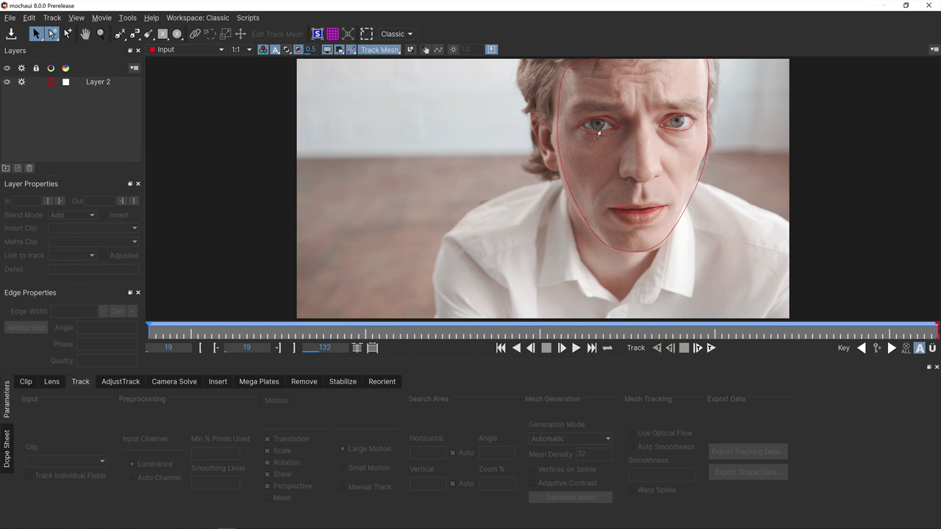
Select Layer 2 on the man's face and play back its tracked mesh in Mocha
click(91, 81)
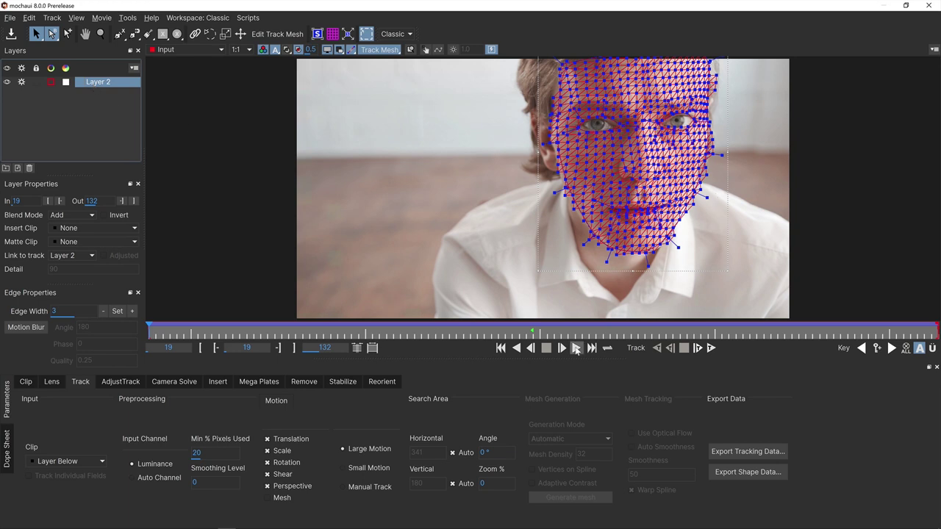
click(576, 348)
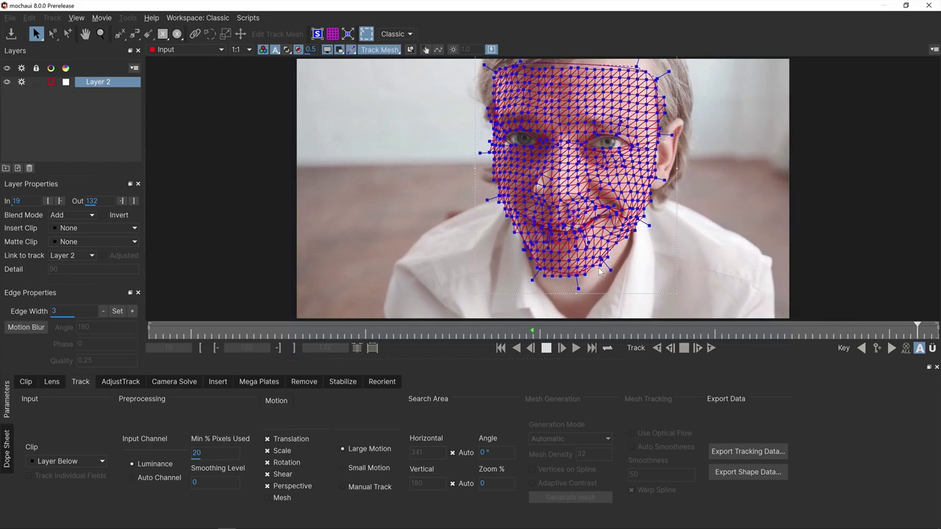
key(z)
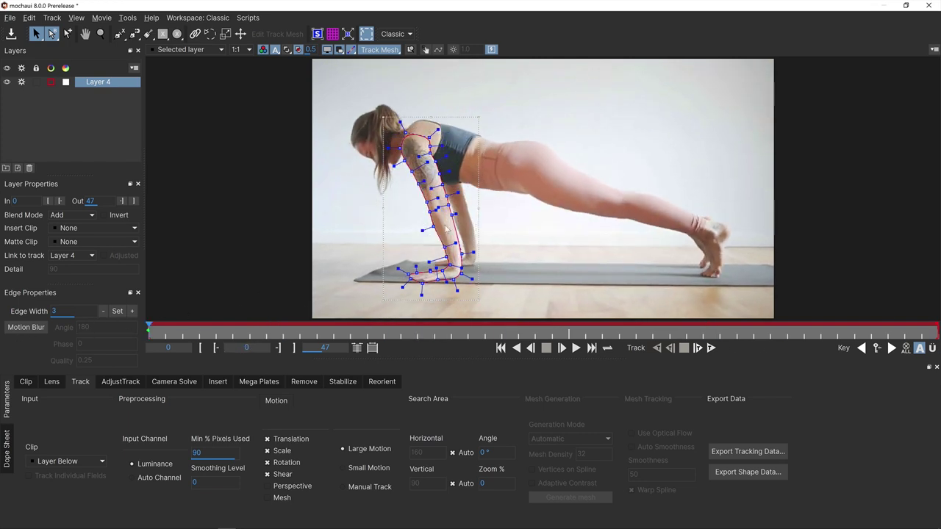
Enable Mesh motion on Layer 4 and generate the arm mesh with density 8, Vertices on Spline and Auto Smoothness
click(283, 499)
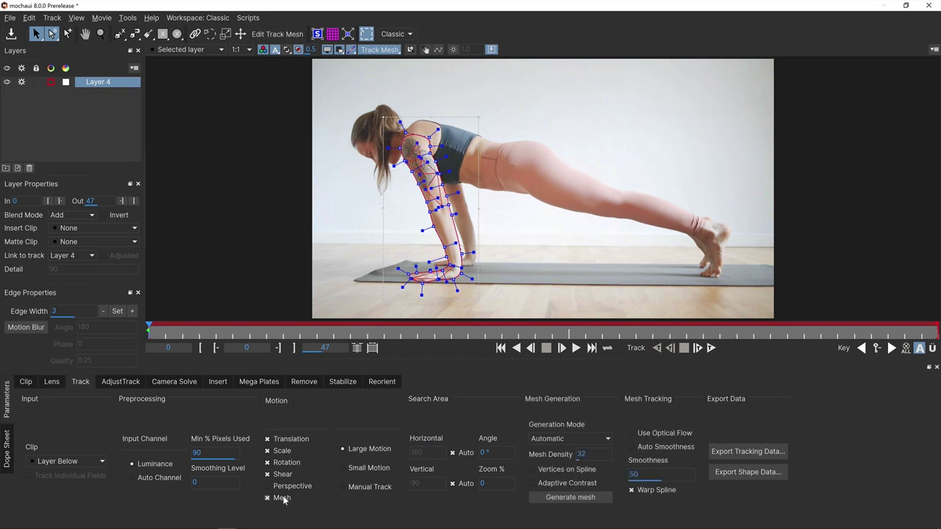
click(570, 471)
click(550, 484)
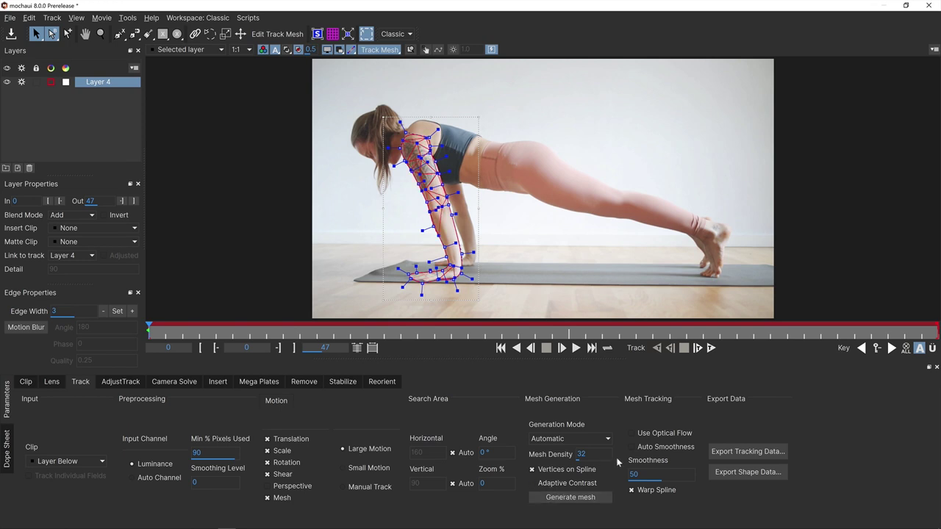
click(572, 502)
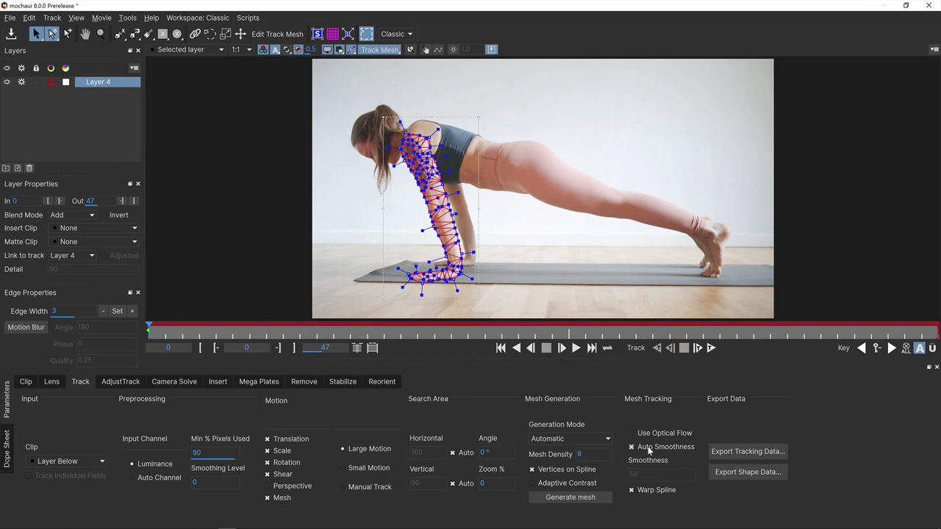
Track the arm mesh forward through frame 47 and play the result back from the first frame
click(712, 348)
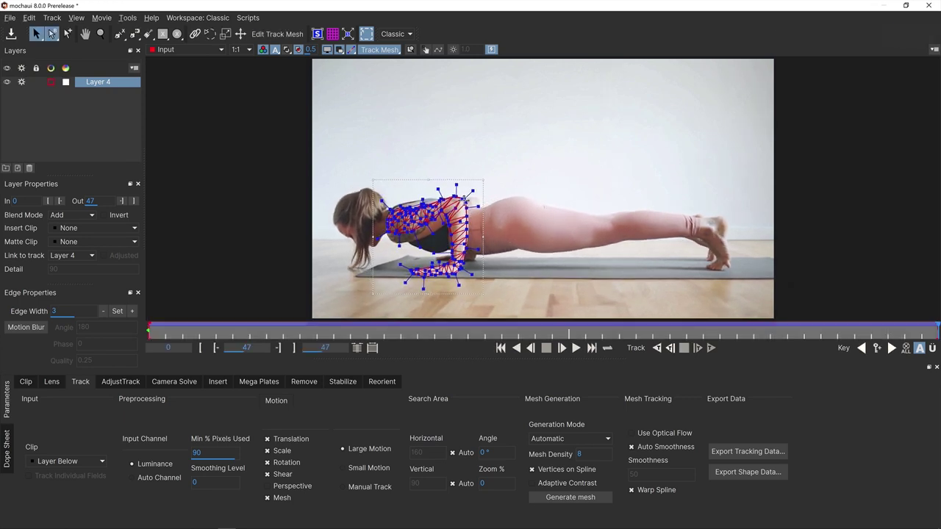
click(501, 349)
click(576, 349)
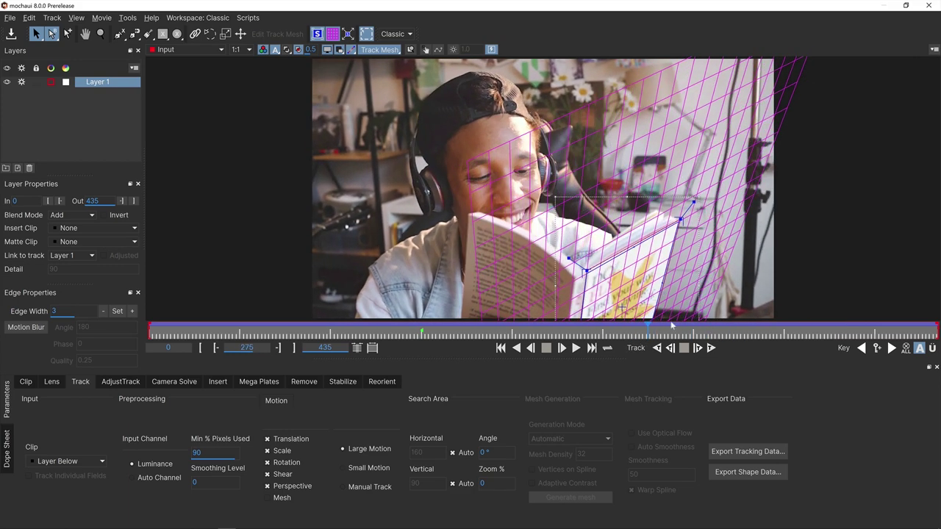
Scrub through the book cover's planar track to inspect the grid for drift, and return to frame 0
drag(675, 330, 923, 330)
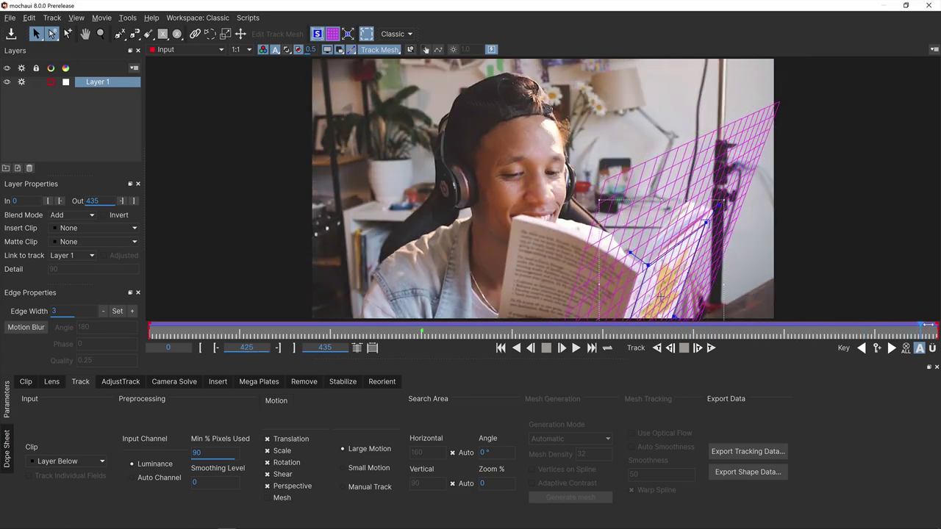
drag(777, 340, 125, 339)
scroll(297, 219, down, 2)
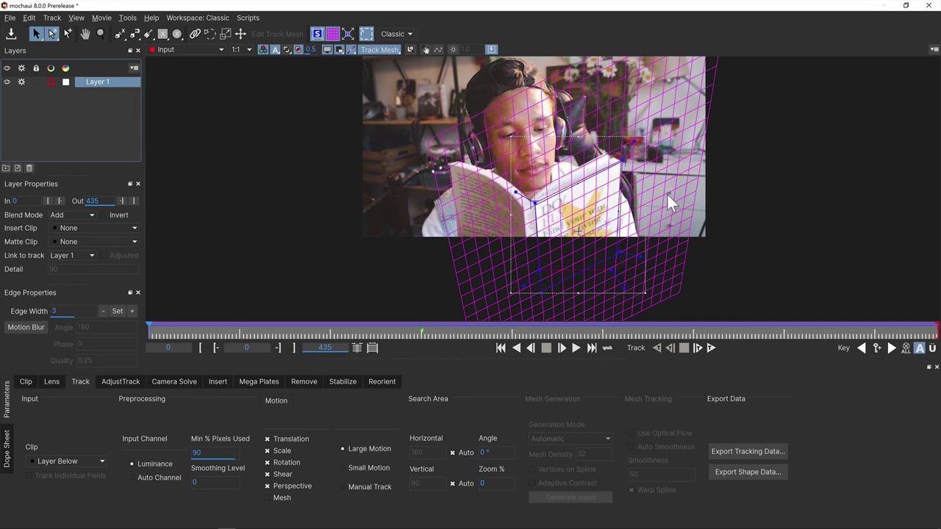
In AdjustTrack's Transform mode, limit the transform type to Translation and place a reference point beside the FLY lettering on the book cover
click(125, 378)
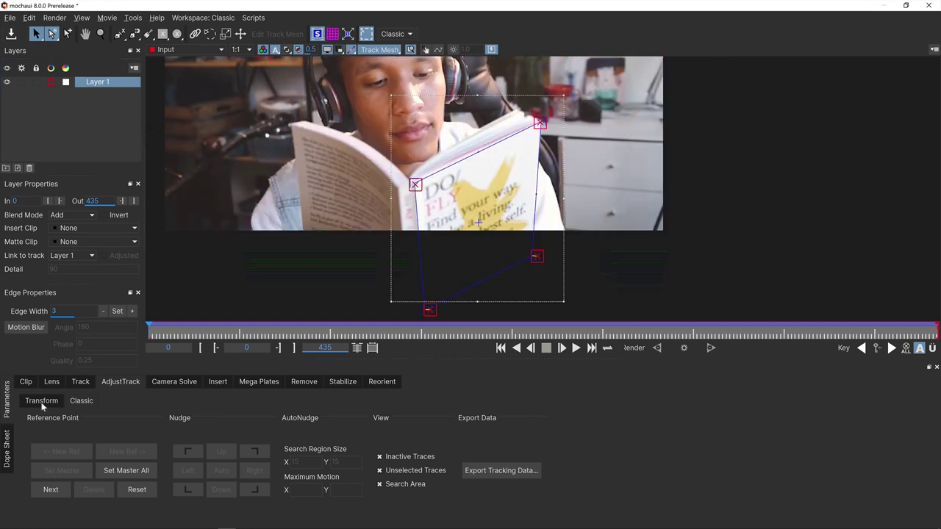
click(41, 401)
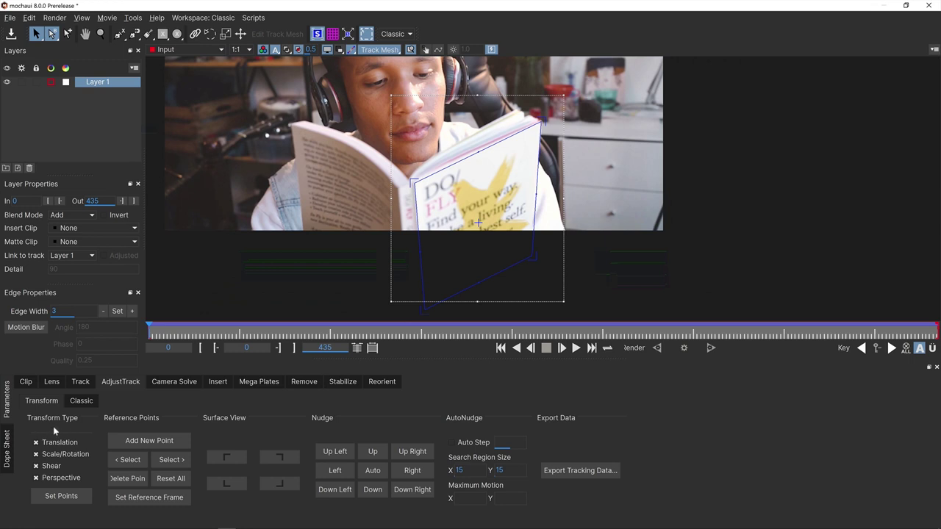
click(70, 454)
click(55, 468)
click(63, 497)
mouse_move(481, 215)
mouse_down()
mouse_move(489, 184)
mouse_move(505, 192)
mouse_move(460, 179)
mouse_move(484, 189)
mouse_move(457, 190)
mouse_up()
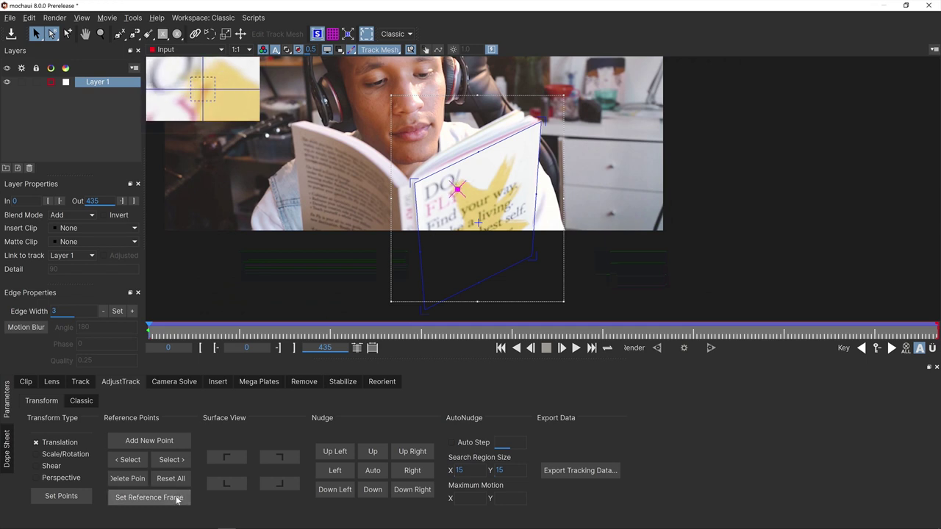
Try shifting the reference point beside the FLY lettering at frame 32, and reset all reference points
drag(145, 328, 207, 328)
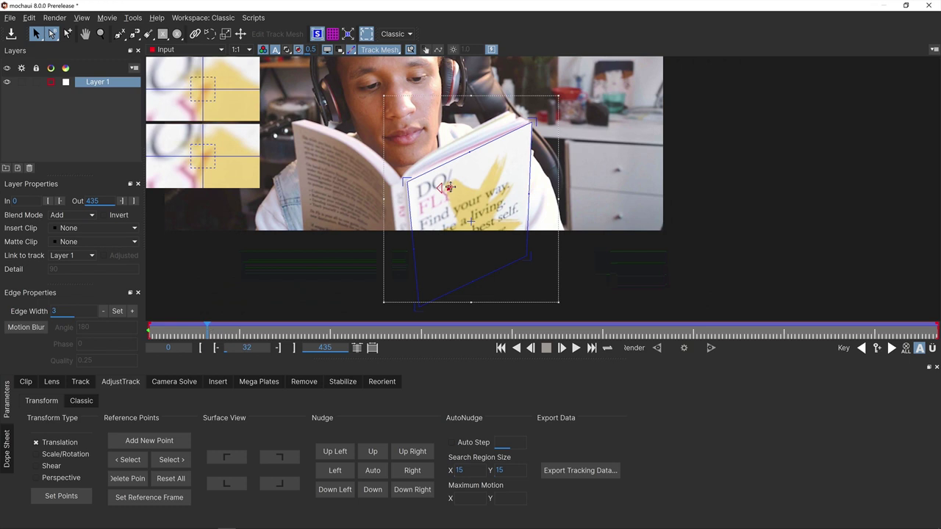
mouse_move(445, 184)
mouse_down()
mouse_move(492, 160)
mouse_move(474, 175)
mouse_move(486, 178)
mouse_move(440, 186)
mouse_up()
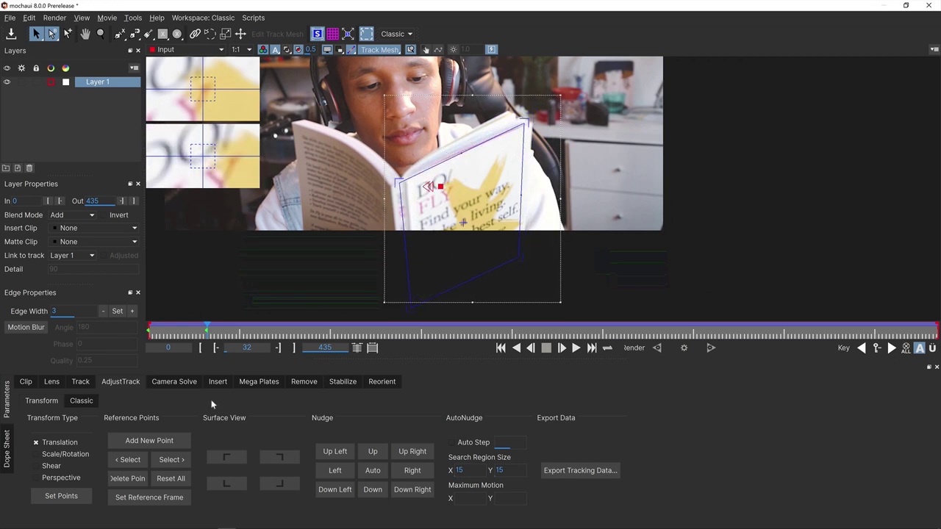
click(180, 481)
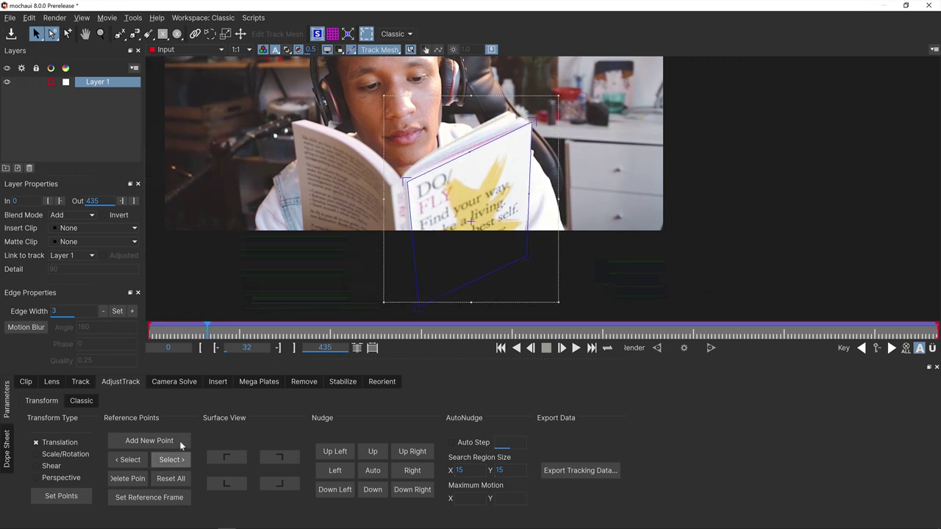
Add Scale/Rotation to the transform type, set its reference points, and try moving the cover's upper-right corner point at frame 57 before resetting
click(38, 454)
click(48, 497)
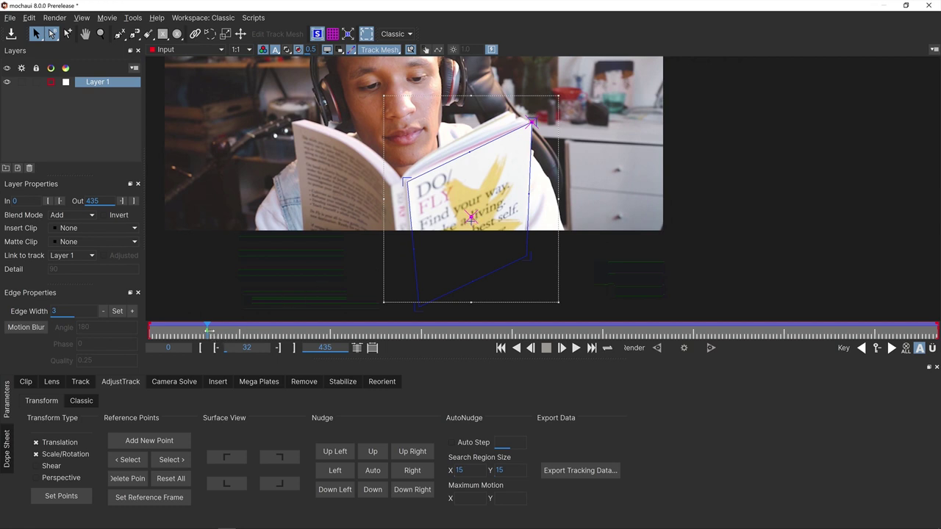
drag(209, 328, 252, 329)
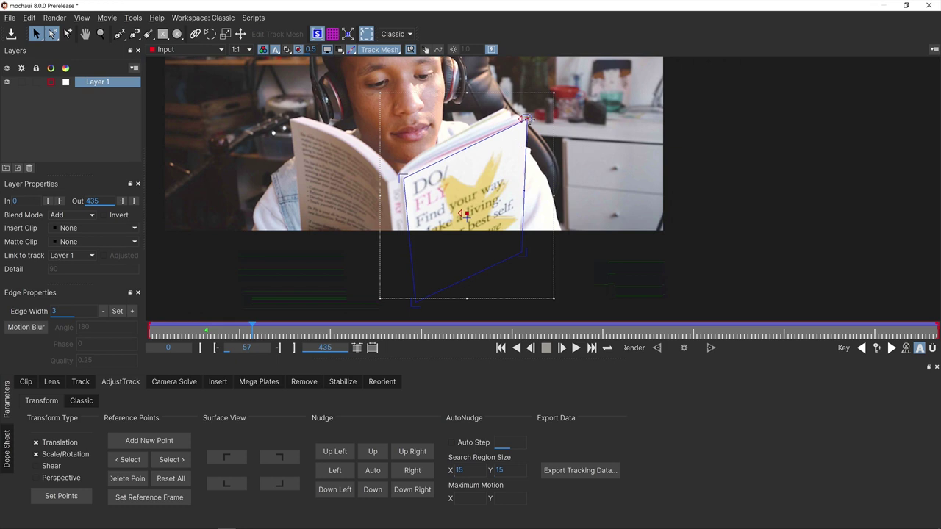
mouse_move(526, 119)
mouse_down()
mouse_move(540, 88)
mouse_move(522, 112)
mouse_move(503, 108)
mouse_move(523, 114)
mouse_up()
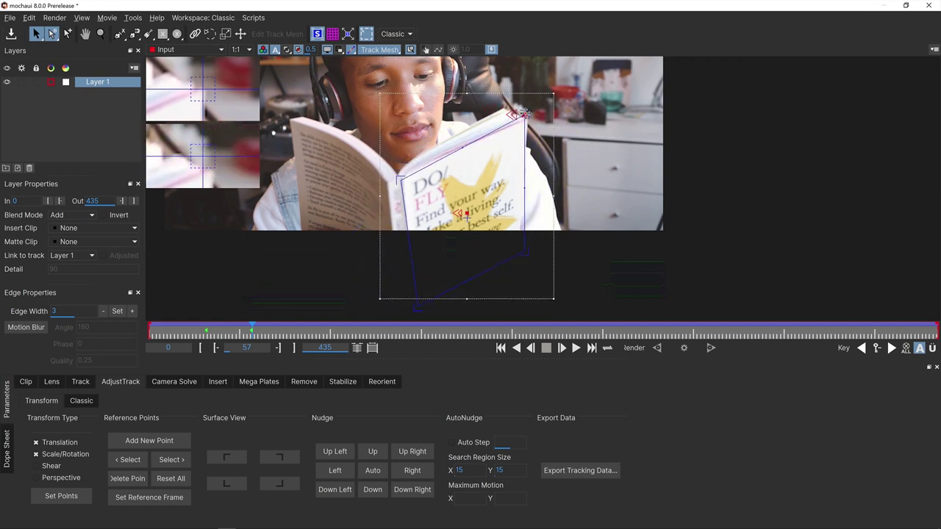
click(163, 480)
Add Shear and Perspective to the transform type and clear all reference points
click(54, 469)
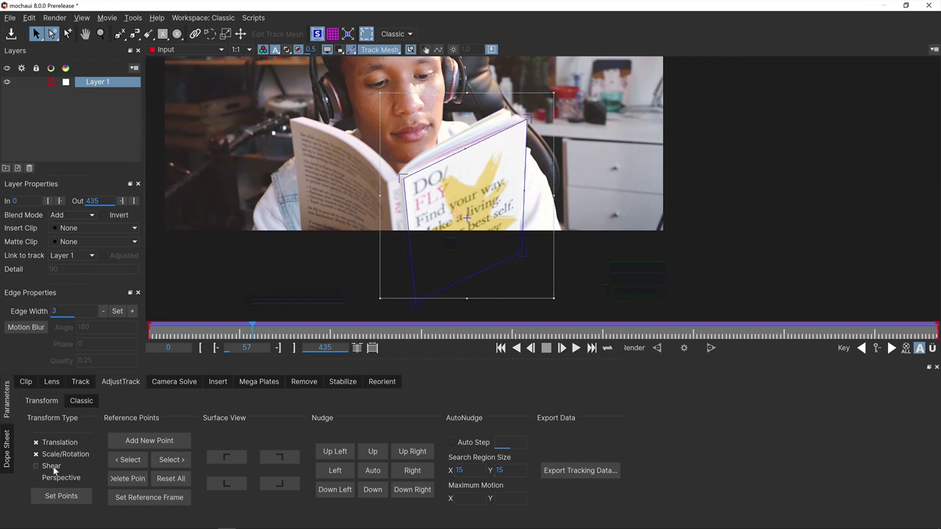
click(54, 498)
click(62, 479)
click(170, 479)
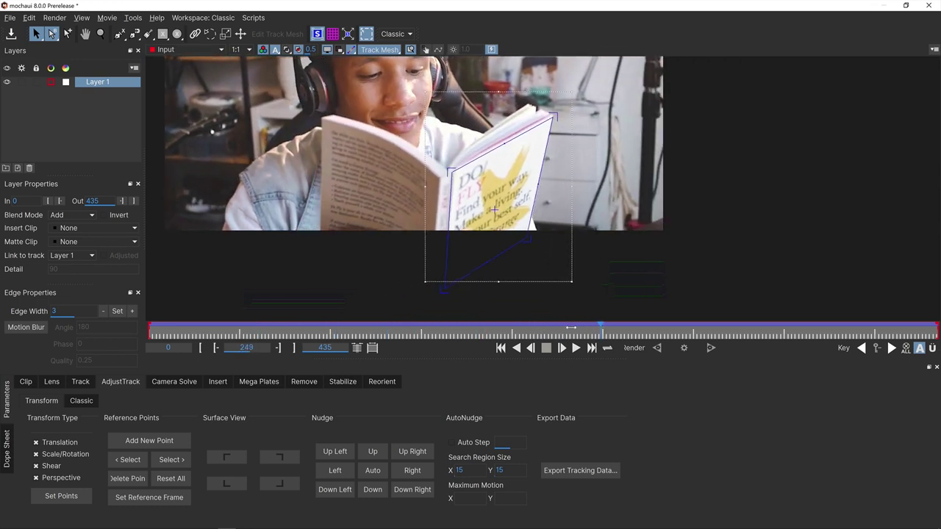
At frame 180, set four reference points and move the lower two beside the FLY lettering and onto the yellow shape's right tip
drag(487, 339, 476, 340)
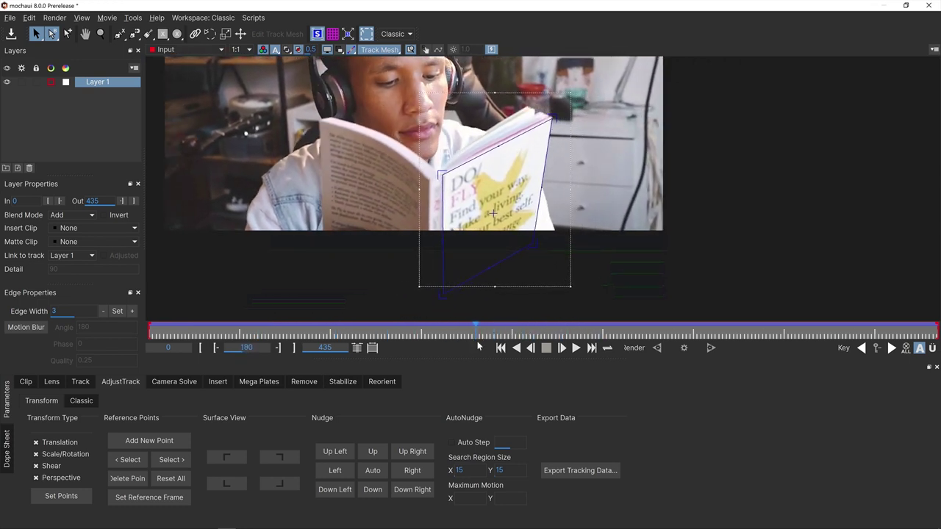
click(61, 496)
drag(443, 294, 478, 182)
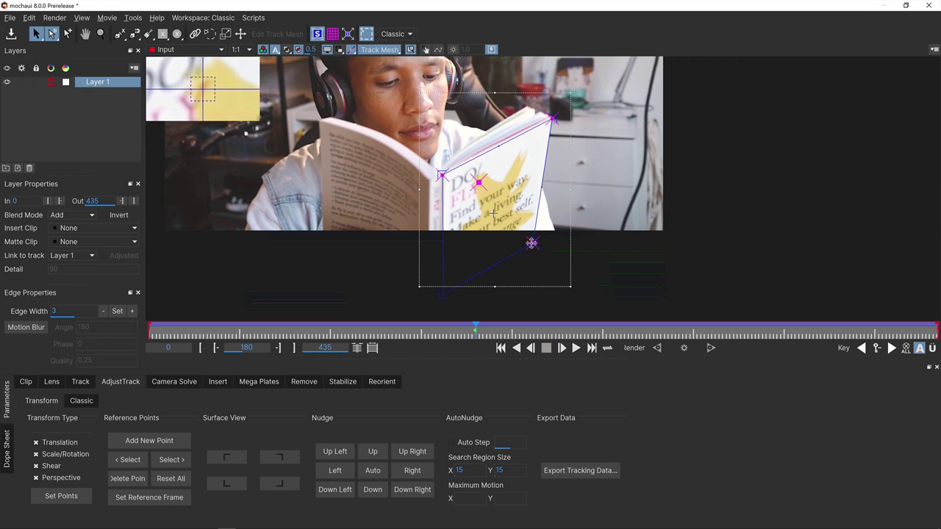
drag(532, 242, 526, 176)
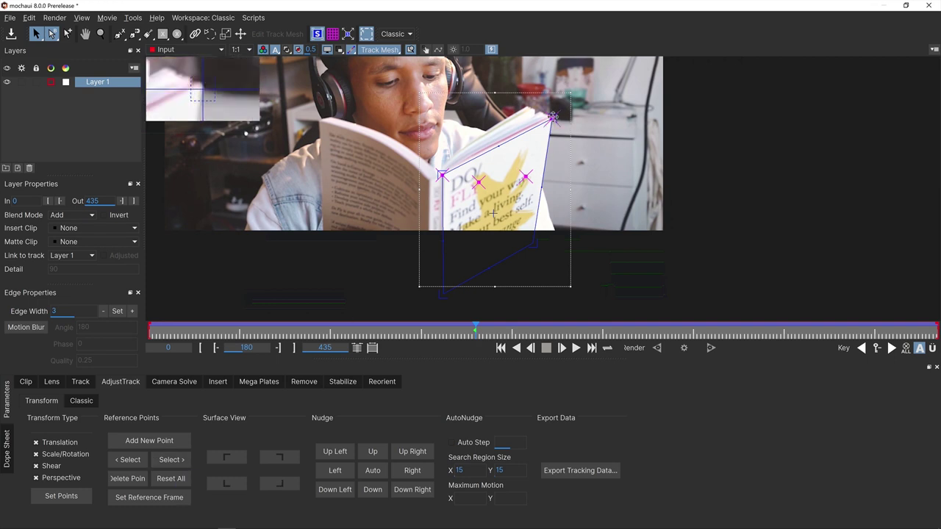
click(176, 460)
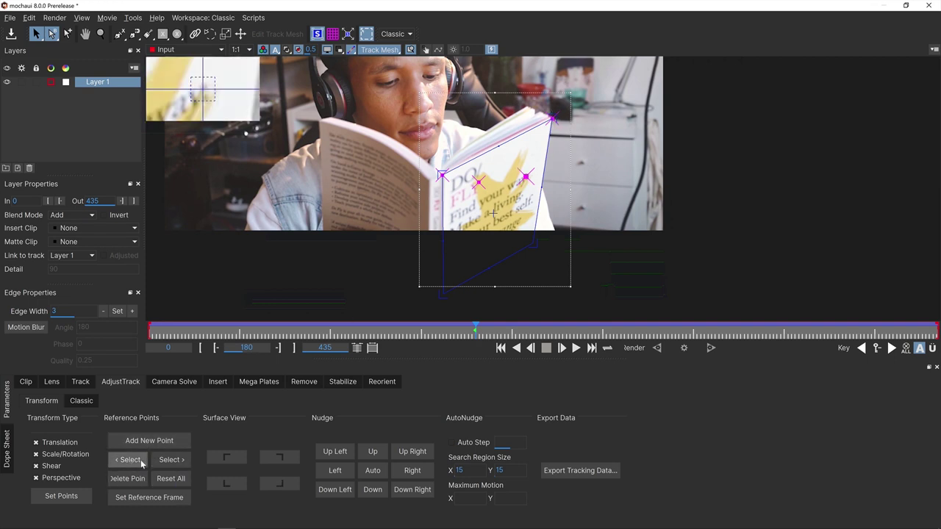
click(127, 460)
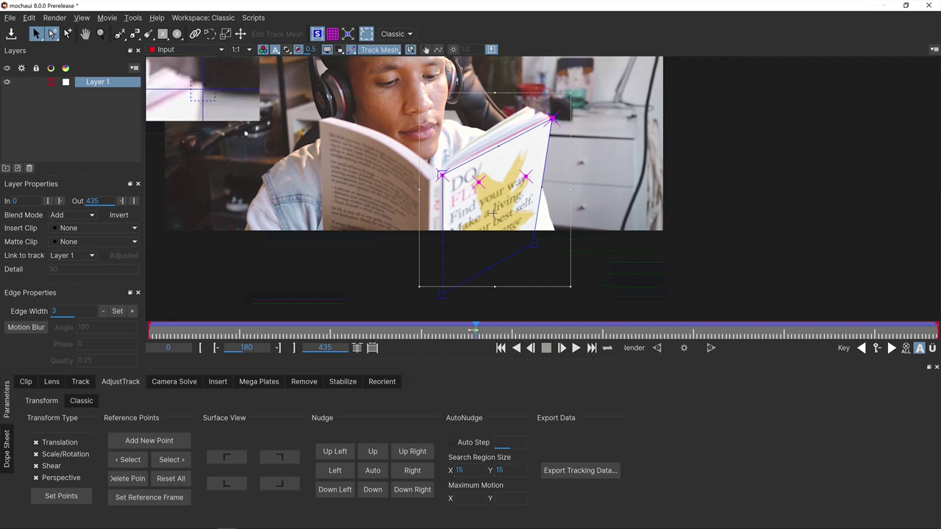
At frame 213, realign the cover's upper-right corner reference point and cycle through the other points to check their match
drag(474, 330, 532, 330)
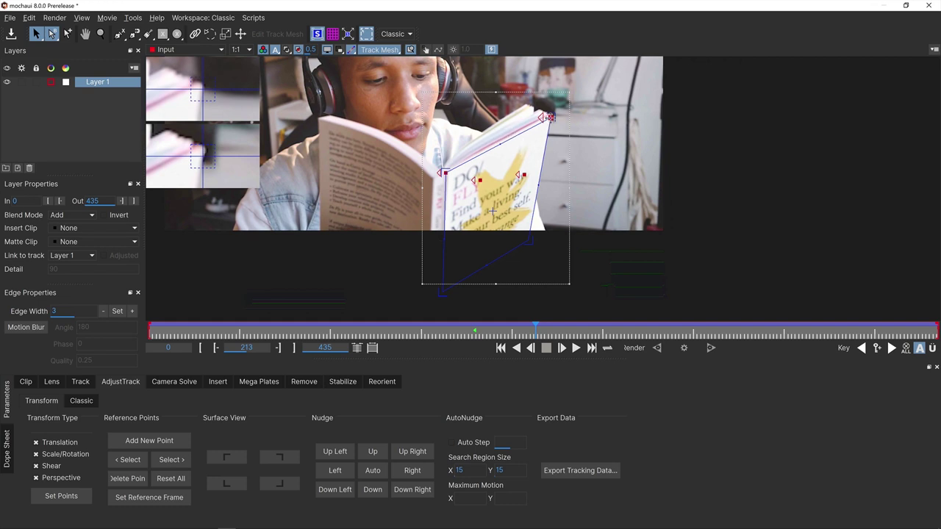
drag(550, 117, 550, 115)
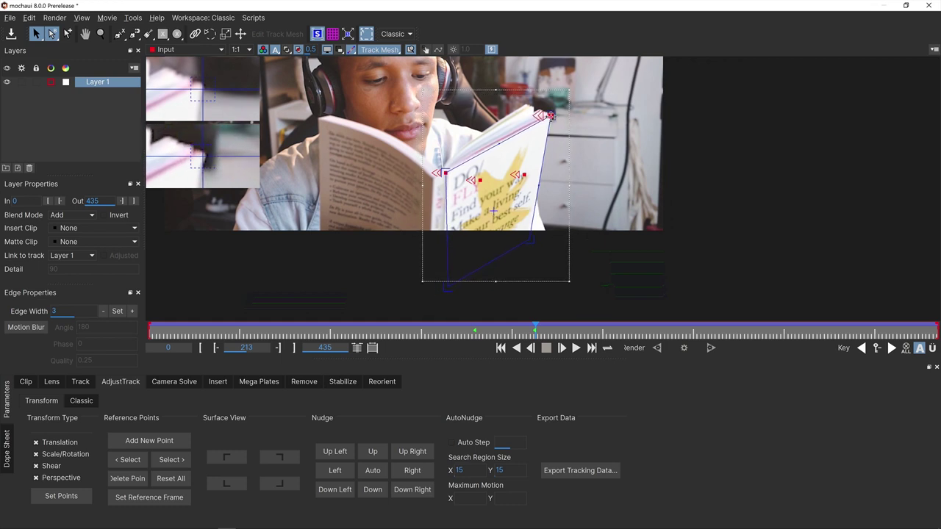
click(173, 461)
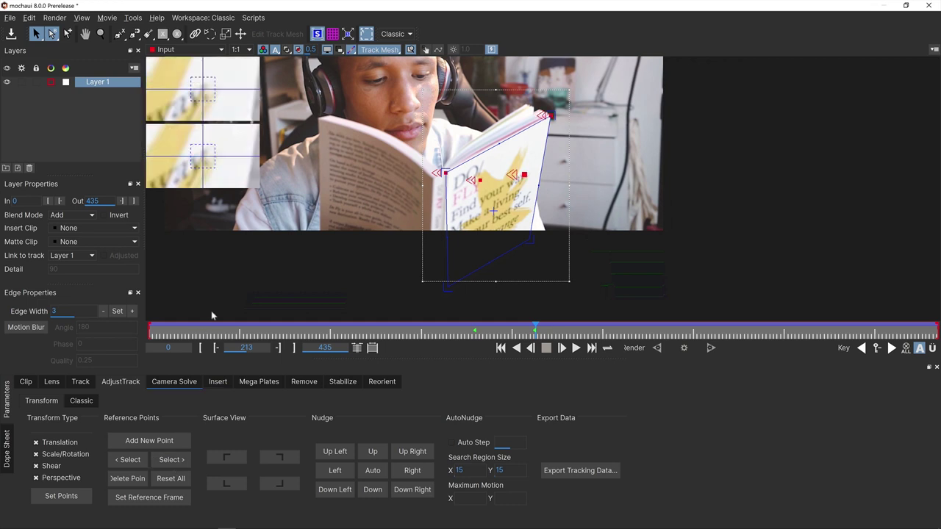
click(168, 460)
click(168, 460)
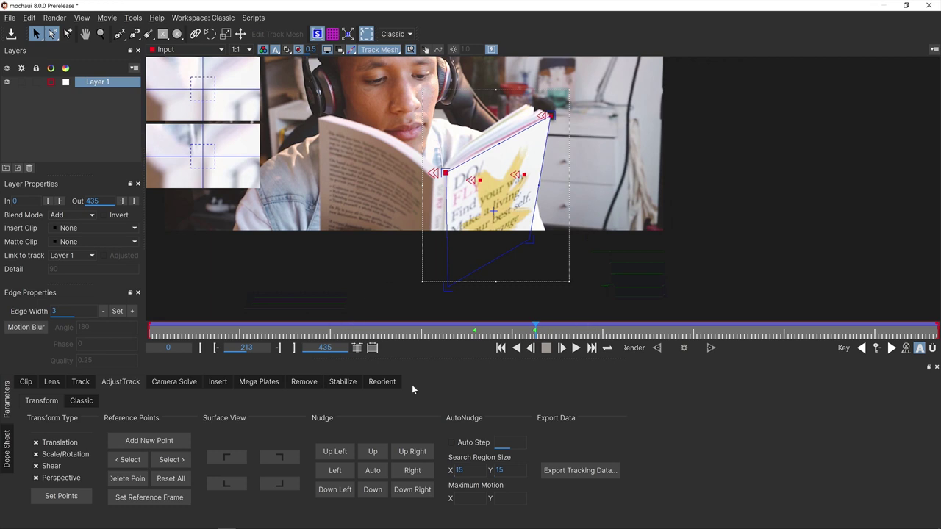
click(182, 463)
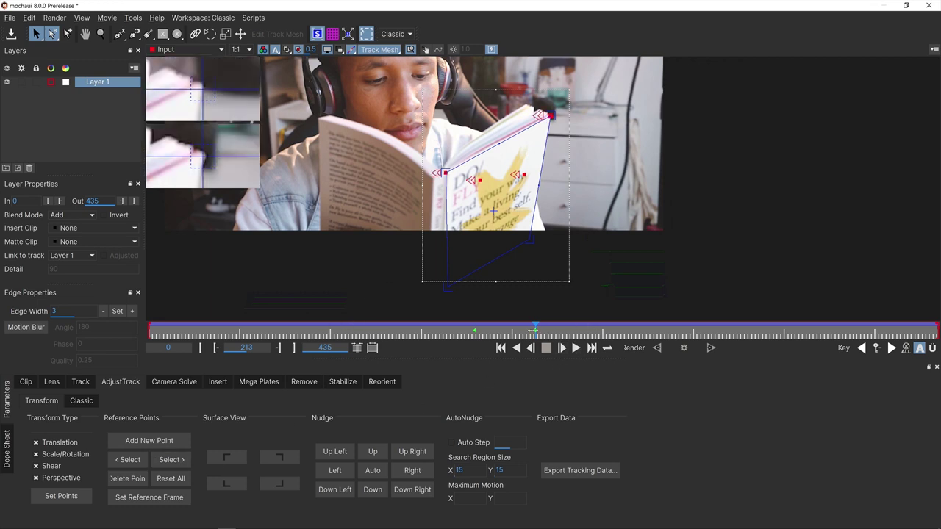
At the last frame, 435, move the upper-right reference point onto the book cover's actual corner
drag(534, 330, 937, 330)
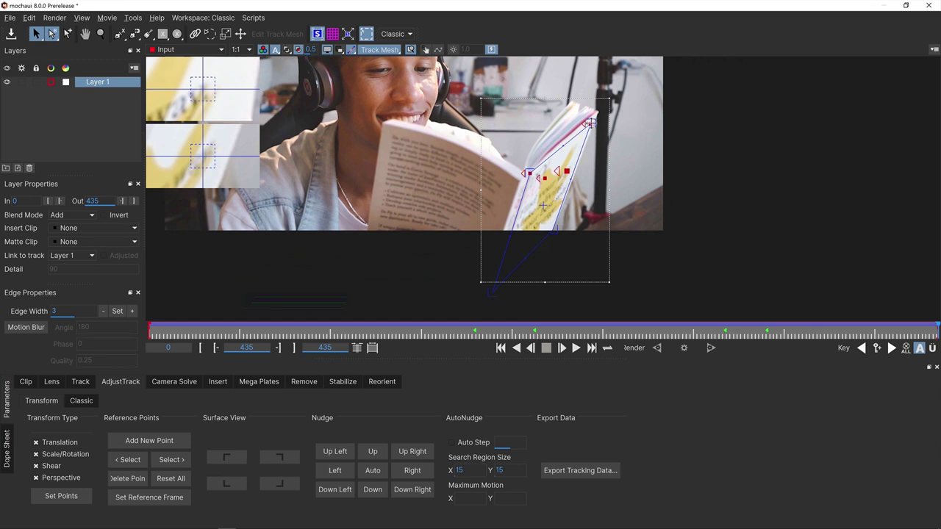
click(589, 123)
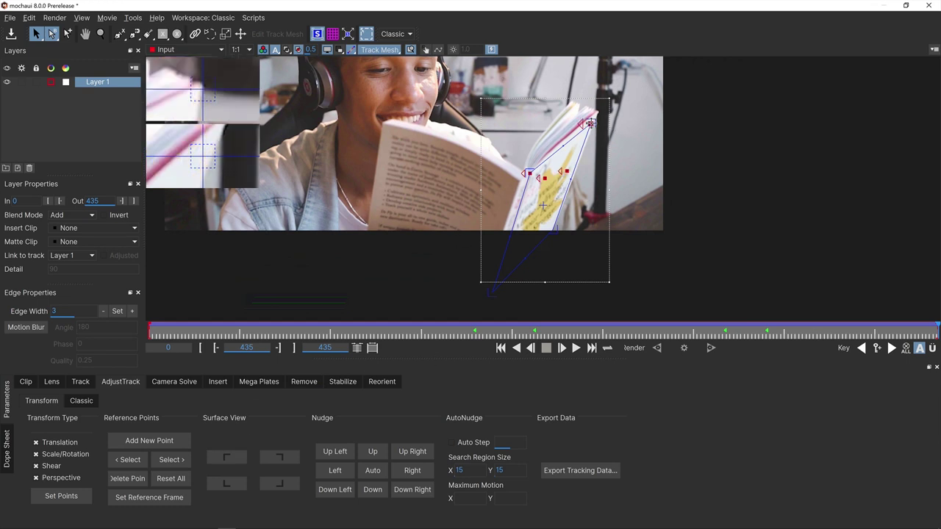
drag(590, 123, 599, 111)
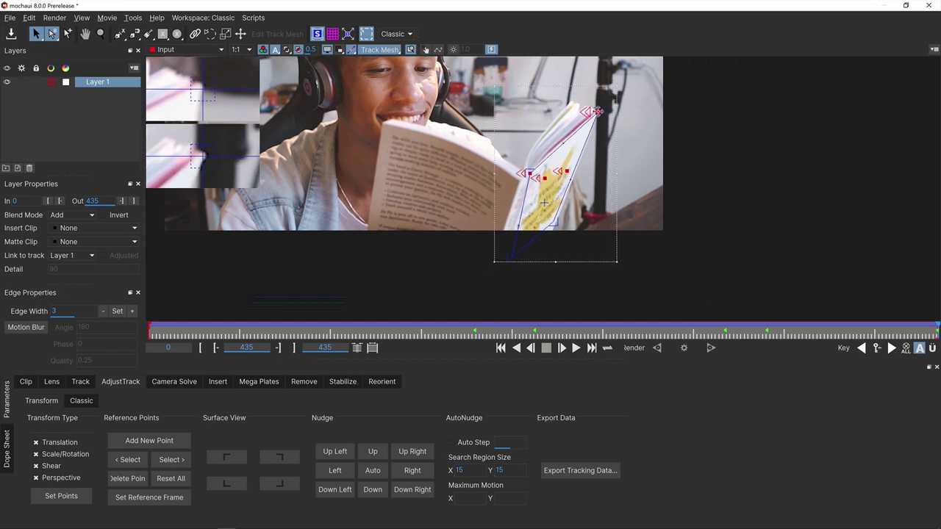
Nudge the reference point on the yellow shape's right tip up and to the right to match its reference frame
click(565, 171)
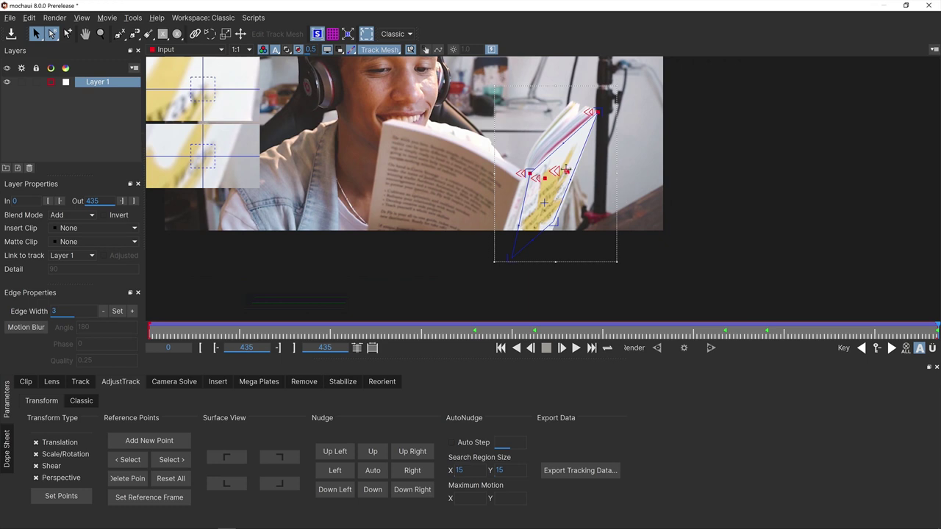
click(383, 455)
click(383, 455)
click(384, 457)
click(385, 459)
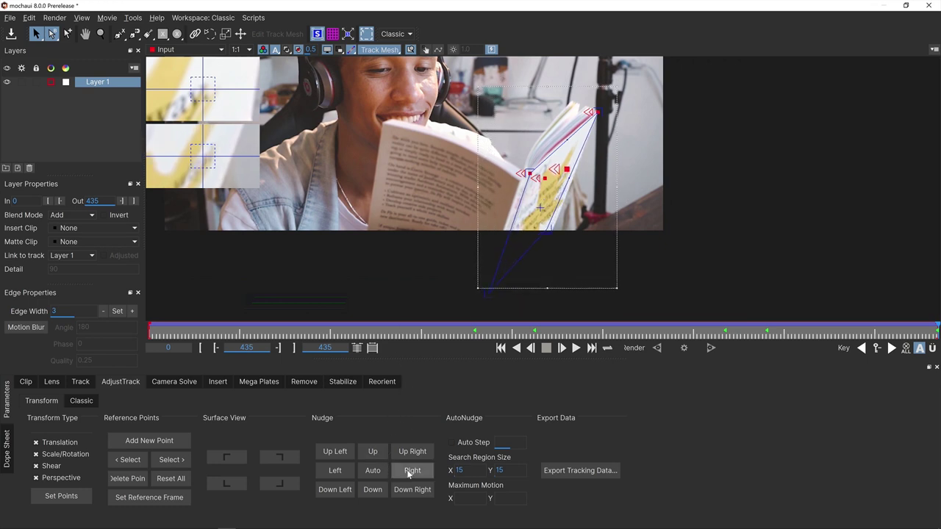
click(408, 474)
click(409, 474)
click(407, 471)
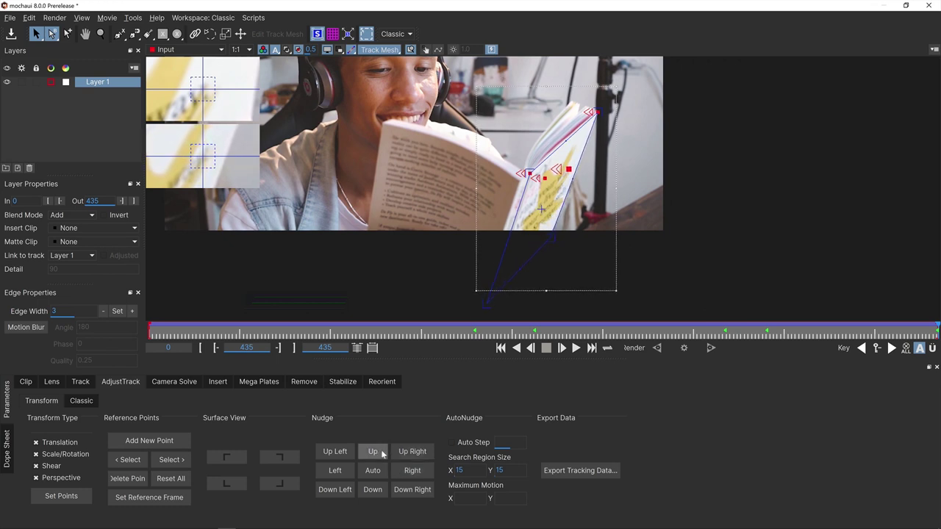
click(383, 455)
click(383, 455)
click(383, 455)
click(406, 472)
click(406, 473)
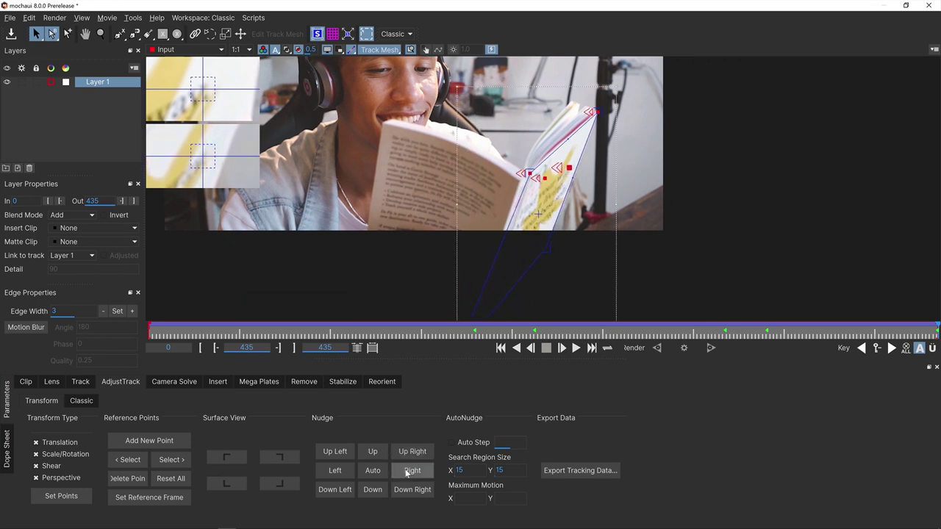
click(406, 472)
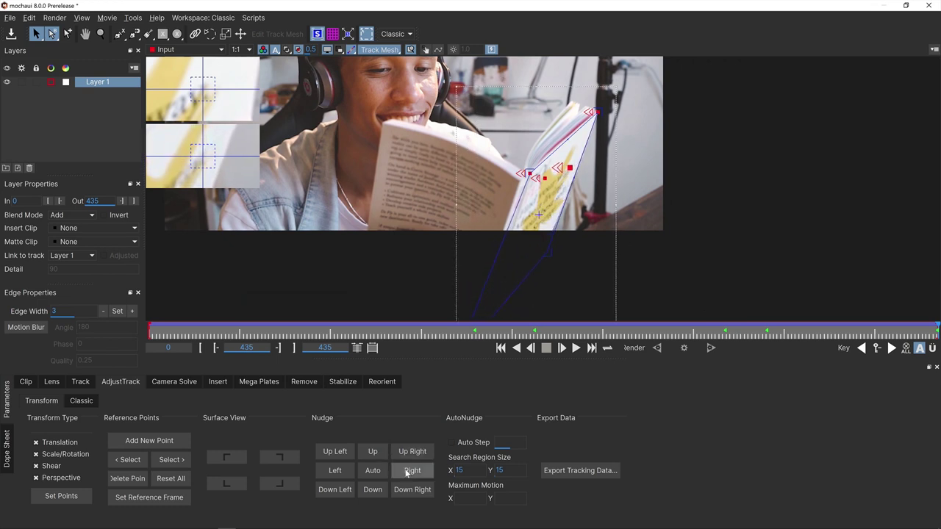
click(339, 472)
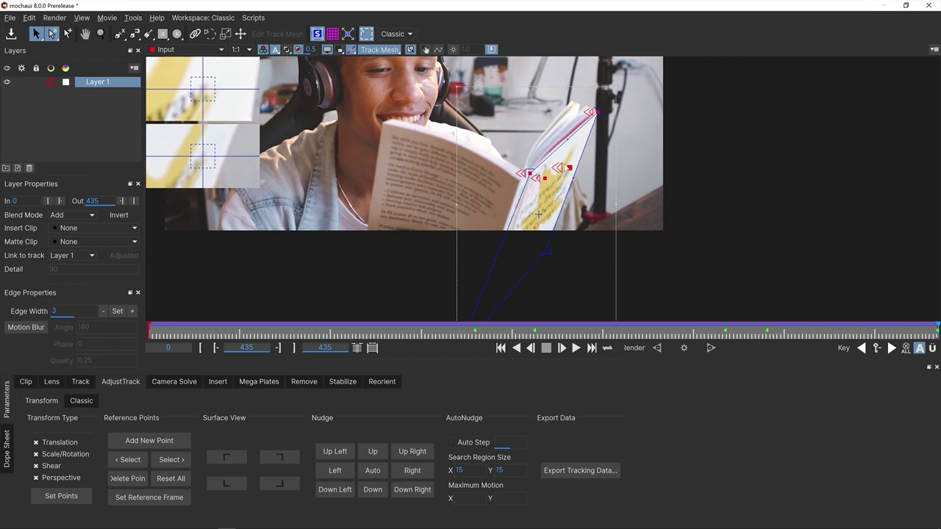
Nudge the reference point beside the FLY lettering up and left to match its reference frame, and reselect the yellow shape's right-tip point
click(175, 460)
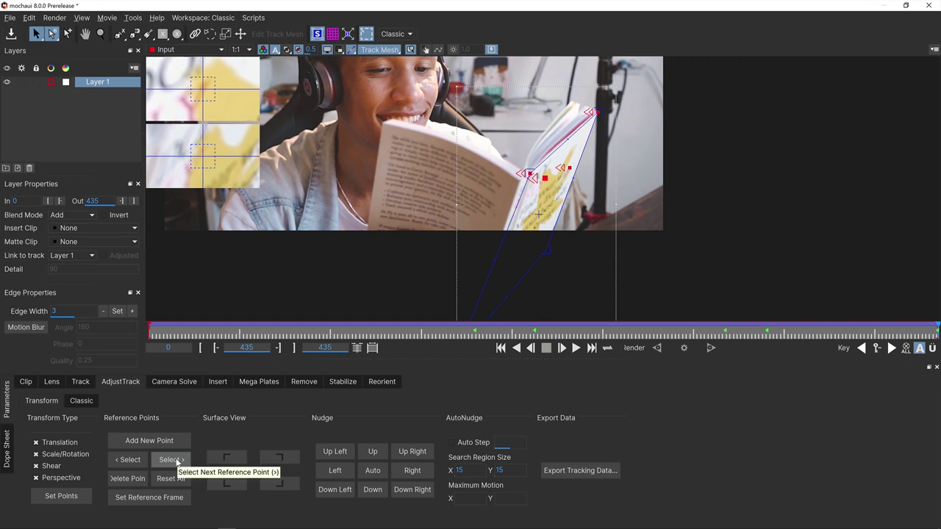
click(341, 472)
click(377, 451)
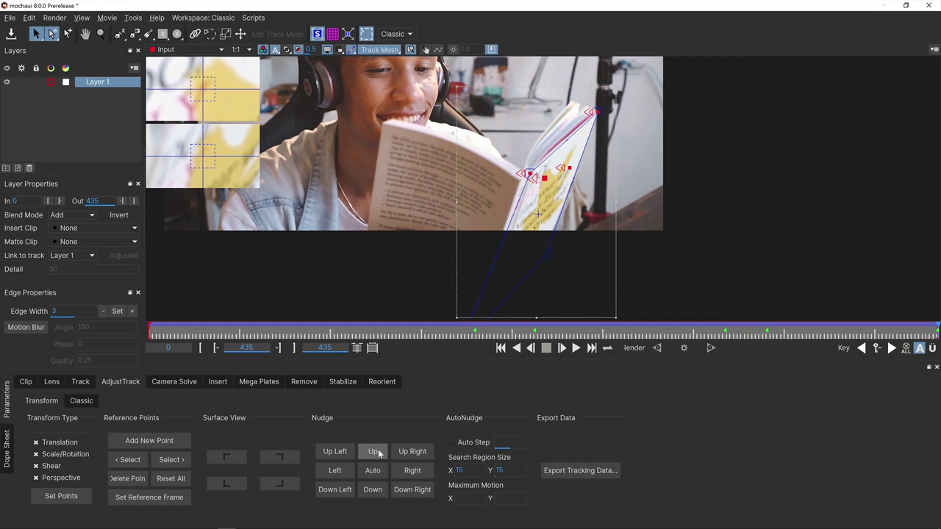
click(377, 452)
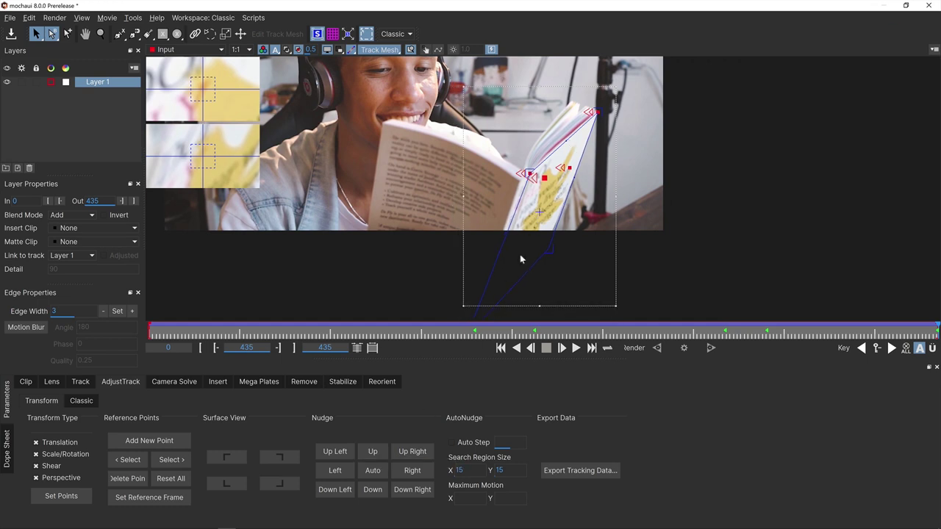
click(372, 452)
click(413, 452)
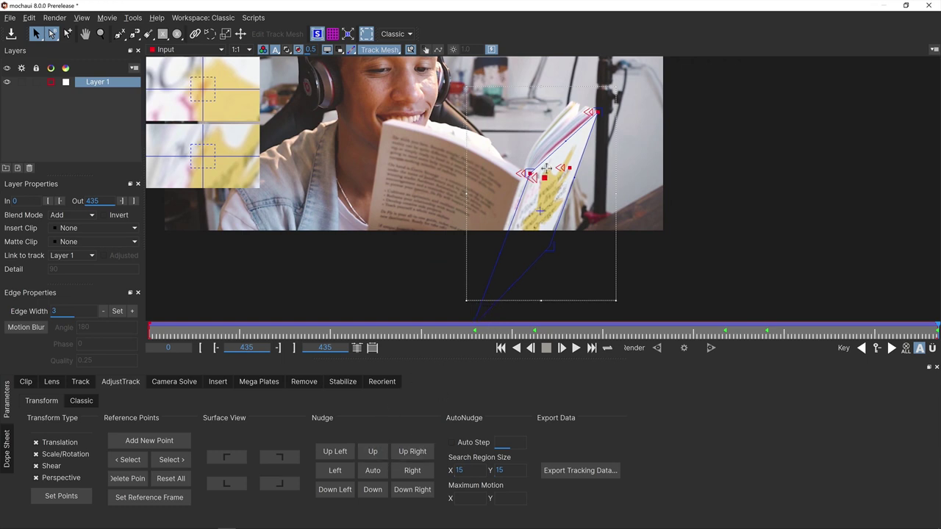
click(335, 471)
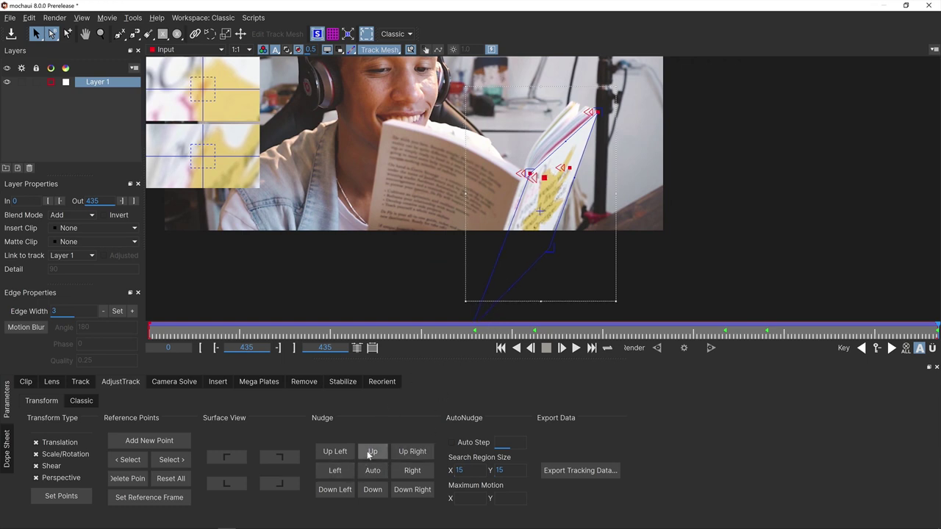
click(370, 453)
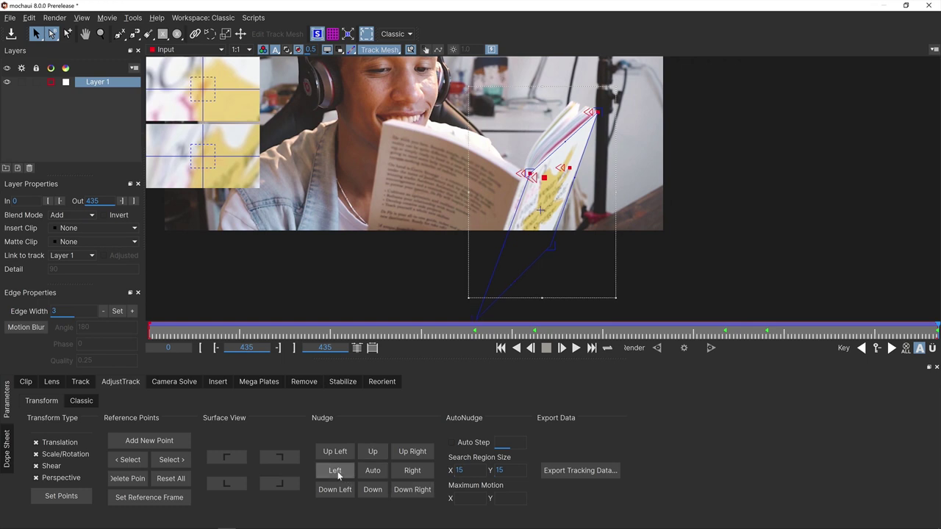
click(337, 471)
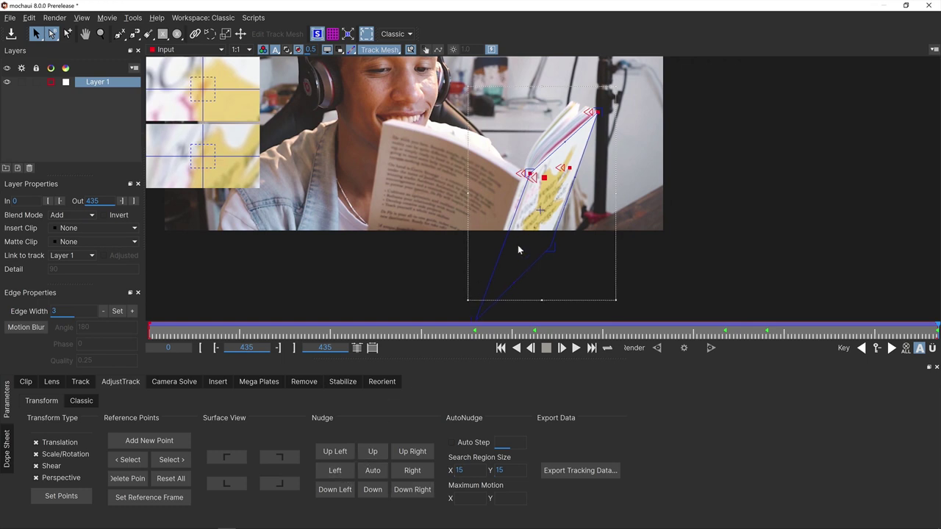
click(131, 460)
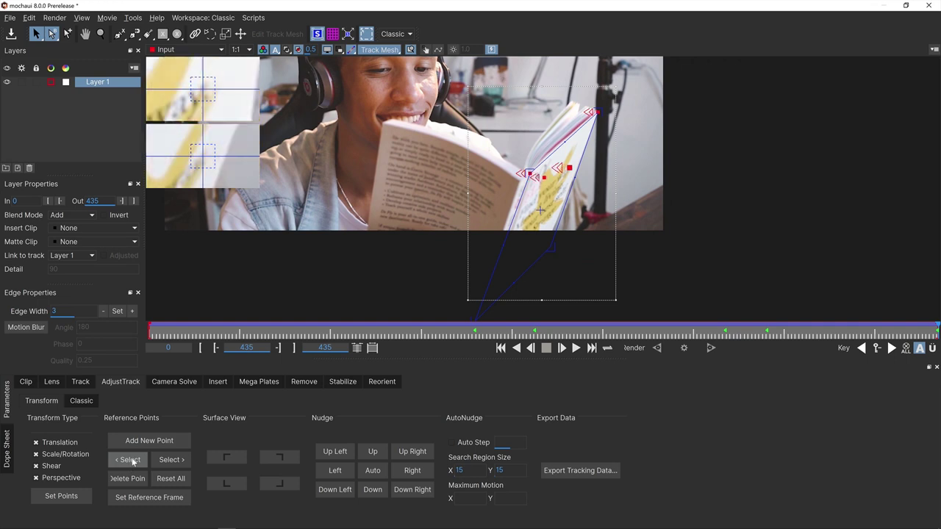
Select the reference point at the book cover's upper-left corner and nudge it right to match its reference frame
click(131, 460)
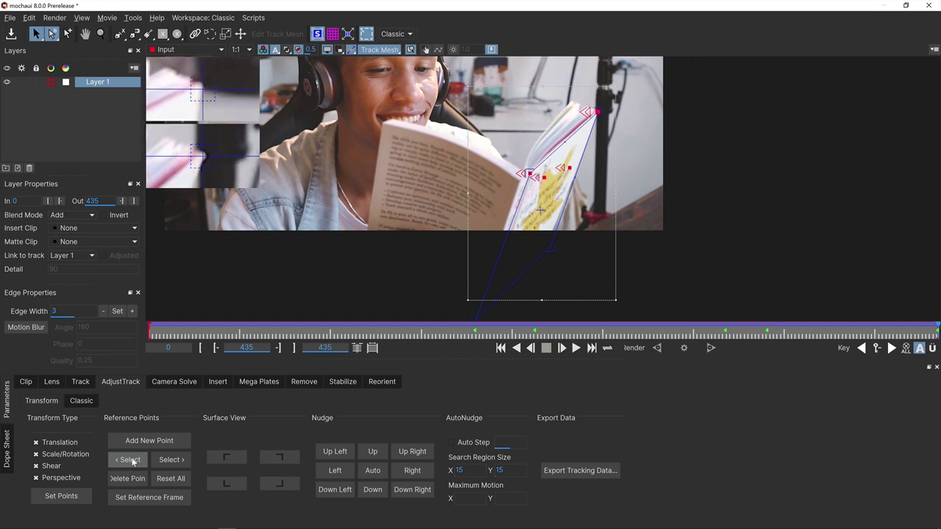
click(132, 460)
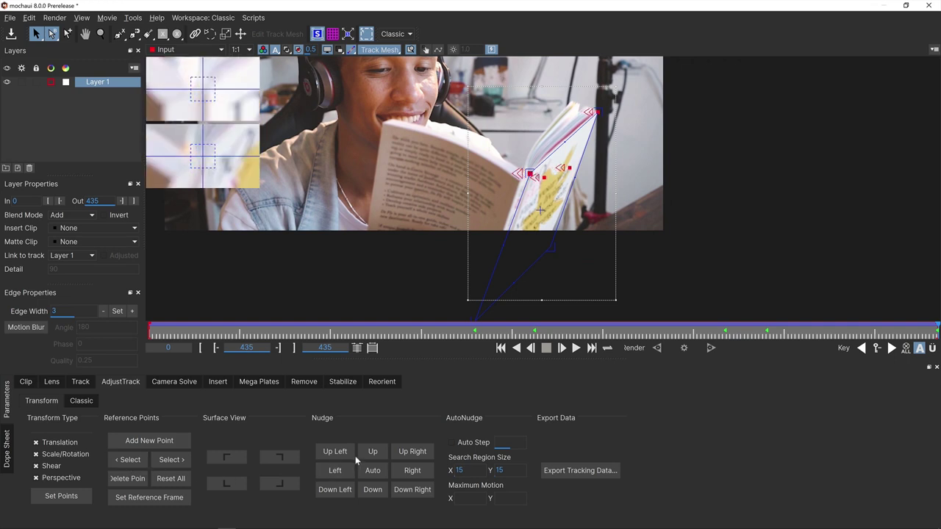
click(412, 470)
click(413, 471)
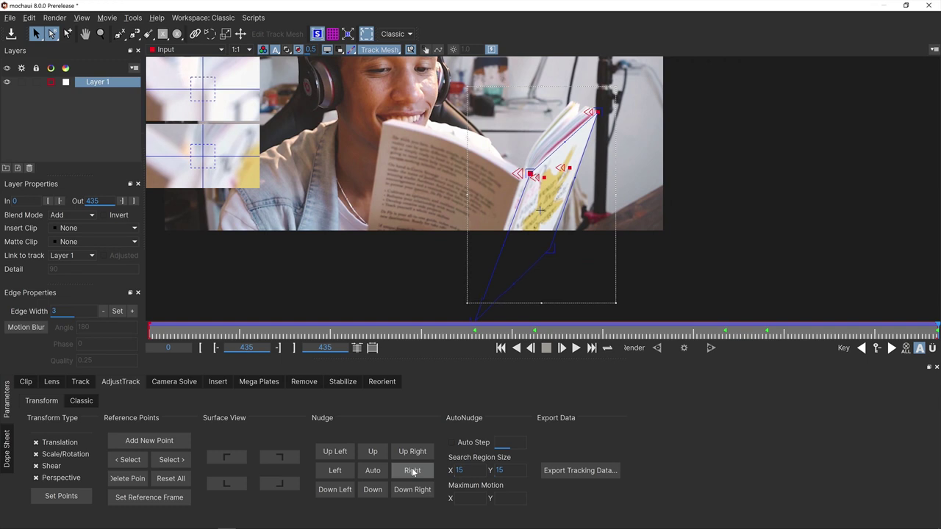
Reselect the reference point on the yellow shape's right tip and nudge it left to match its reference frame
click(177, 460)
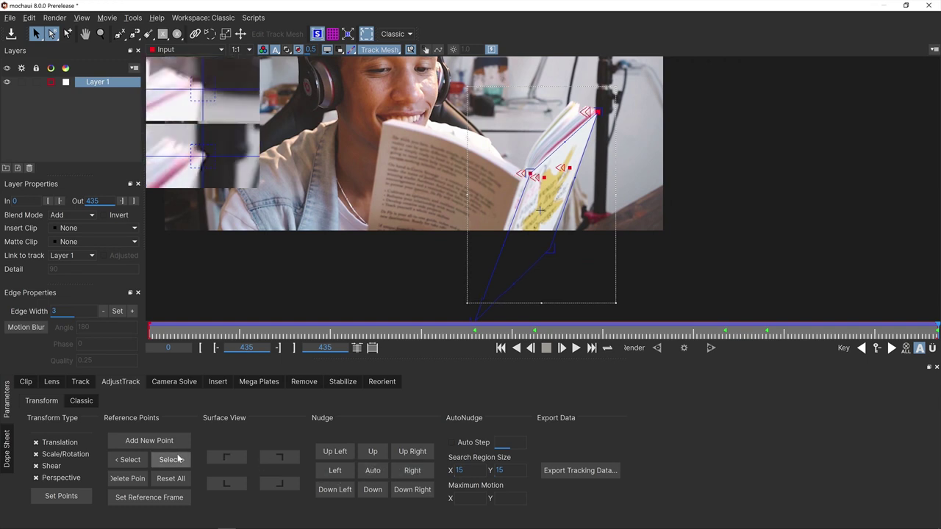
click(177, 460)
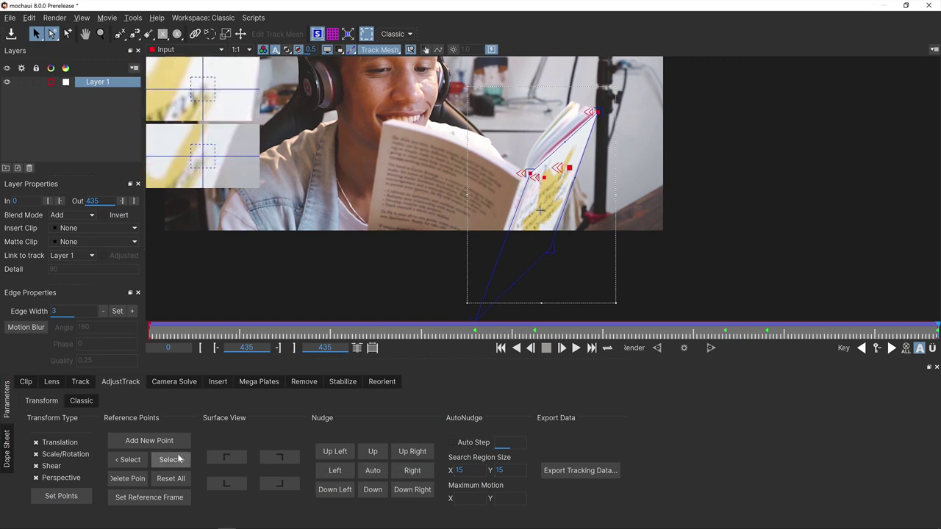
click(335, 470)
click(334, 471)
click(334, 471)
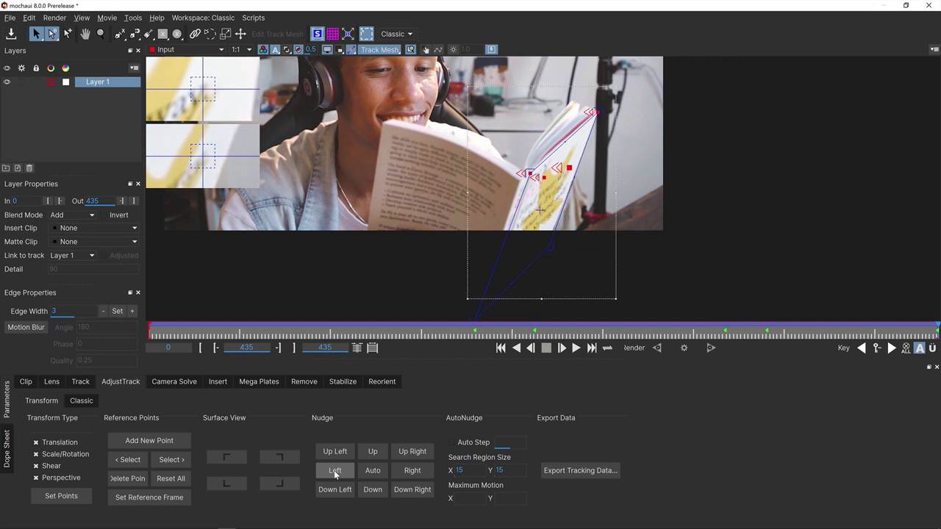
click(334, 470)
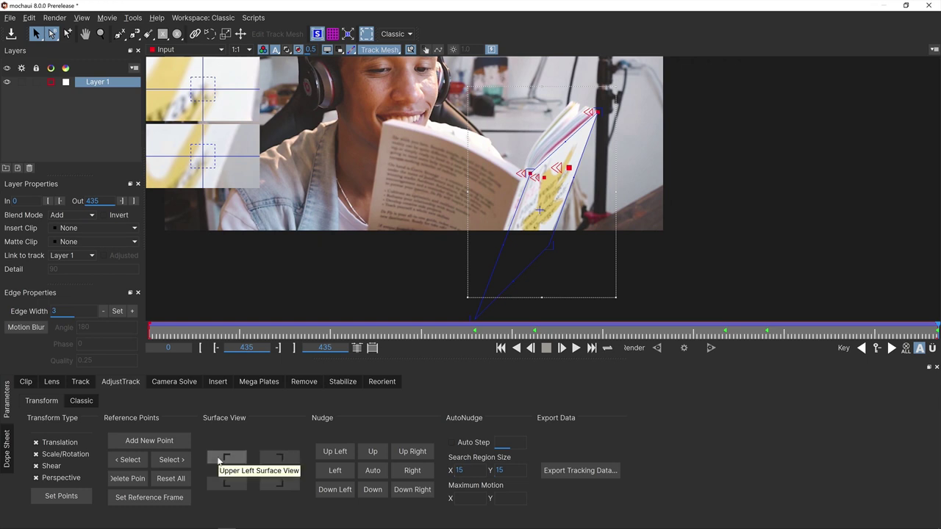
Inspect the planar surface's corners with the Surface View close-ups, and return to the reference point comparison
click(219, 461)
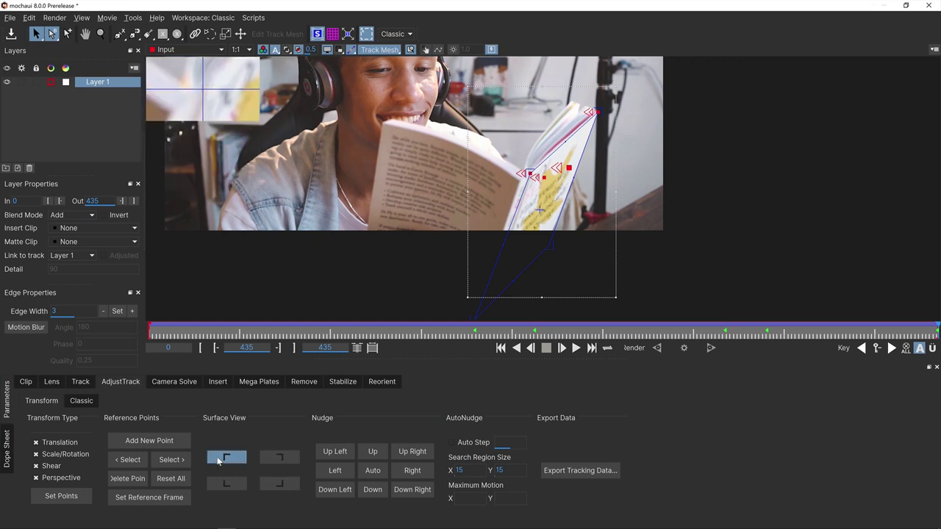
click(279, 458)
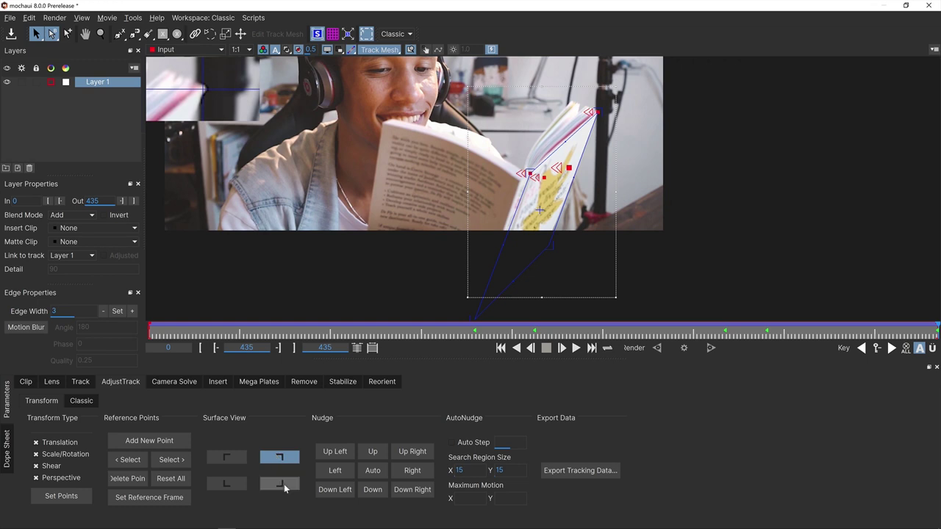
click(280, 484)
click(228, 483)
click(283, 487)
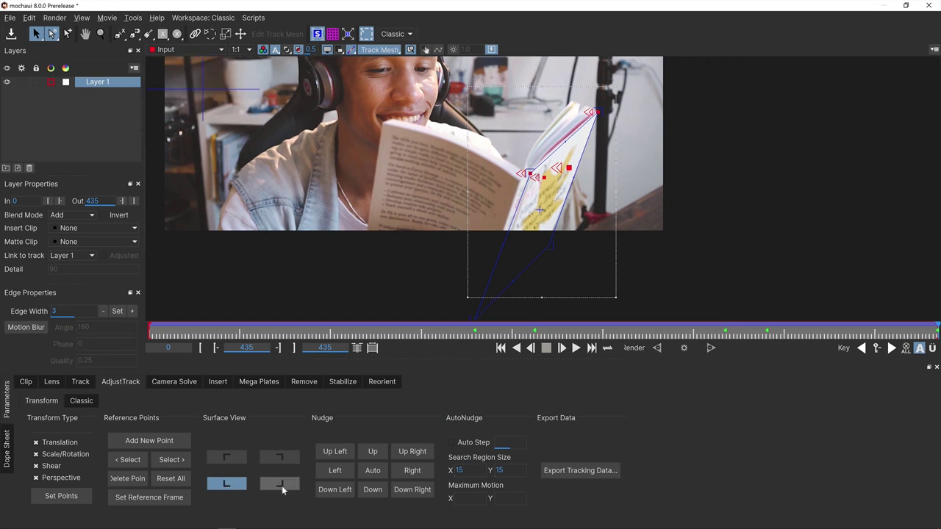
click(229, 484)
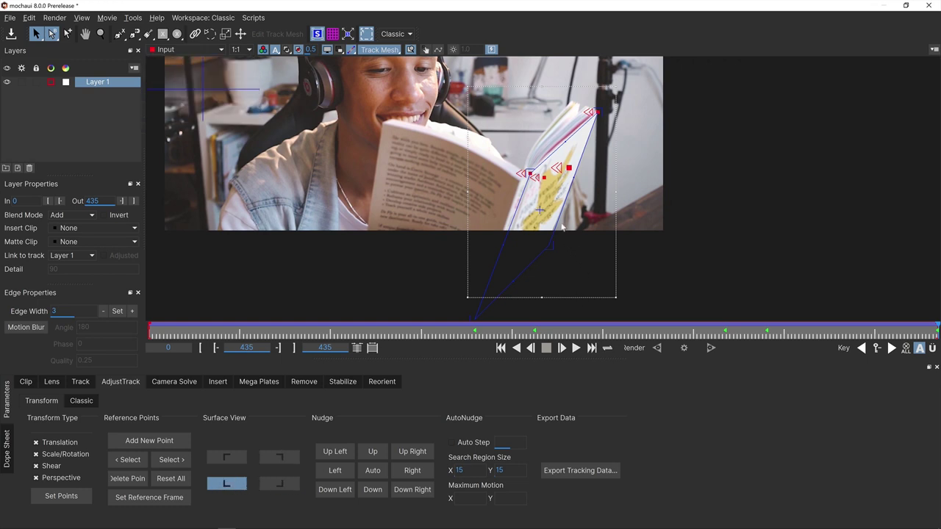
click(283, 457)
click(235, 459)
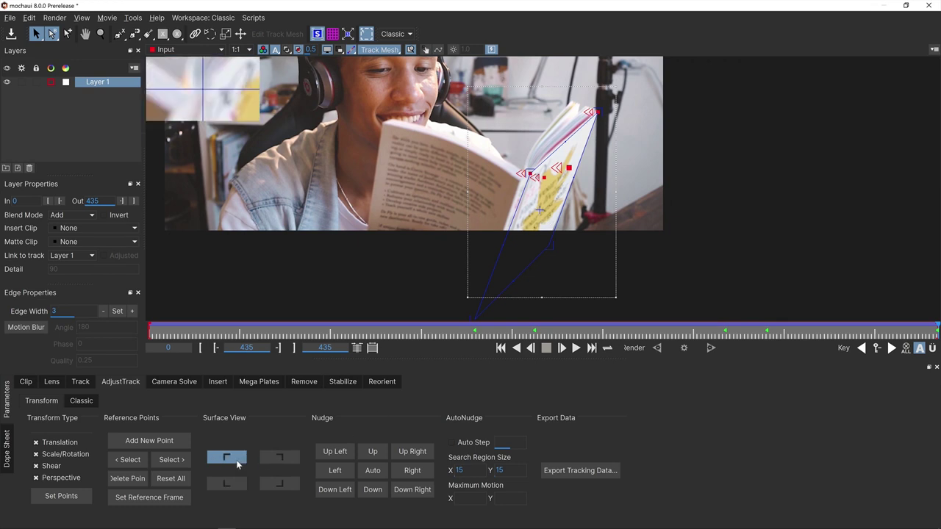
click(294, 462)
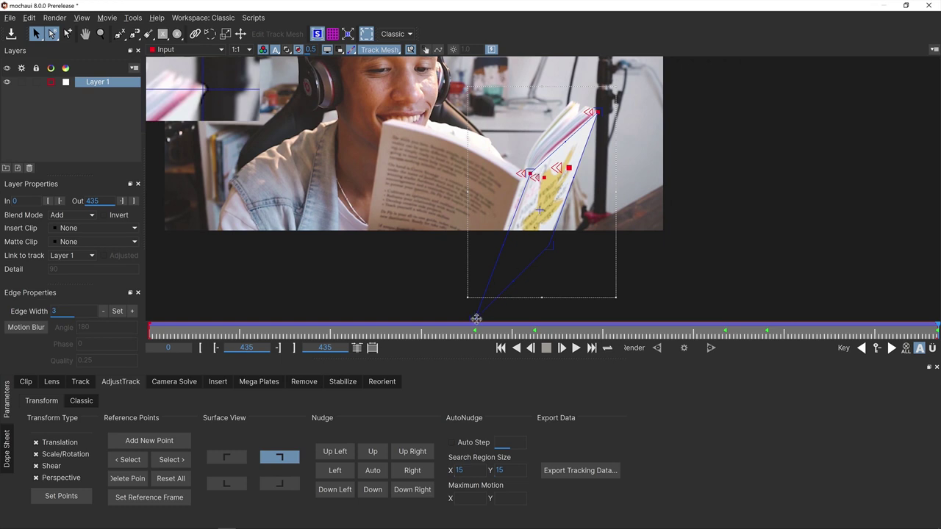
click(271, 458)
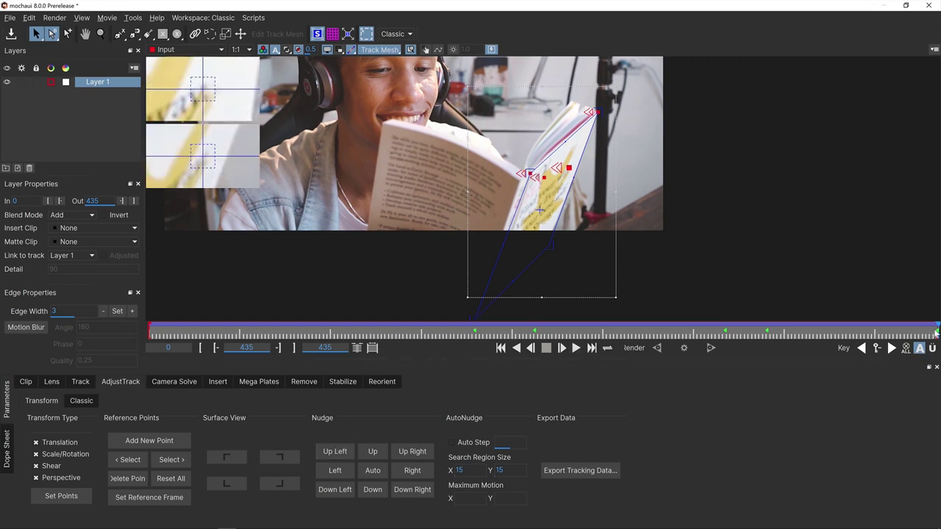
Scrub back from the last frame and play the clip to review the adjusted track, stopping at frame 264
drag(928, 330, 849, 345)
click(577, 349)
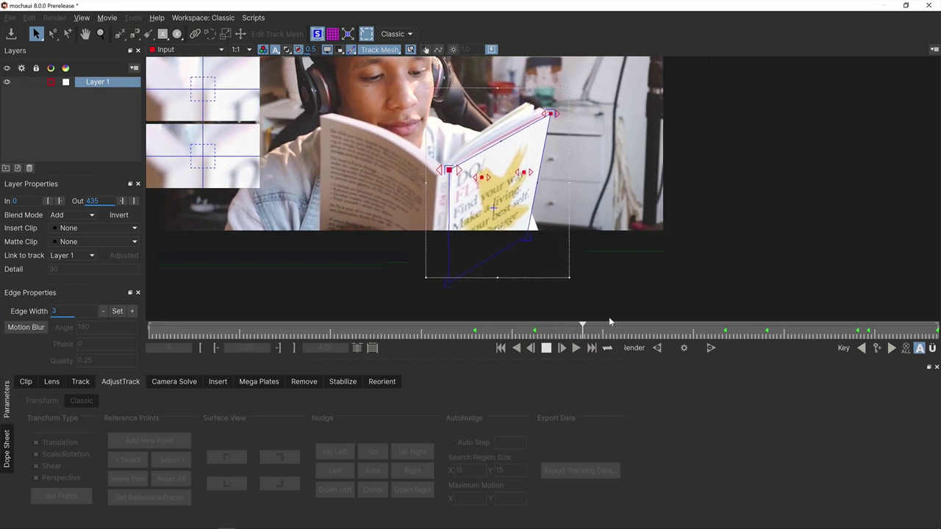
click(547, 350)
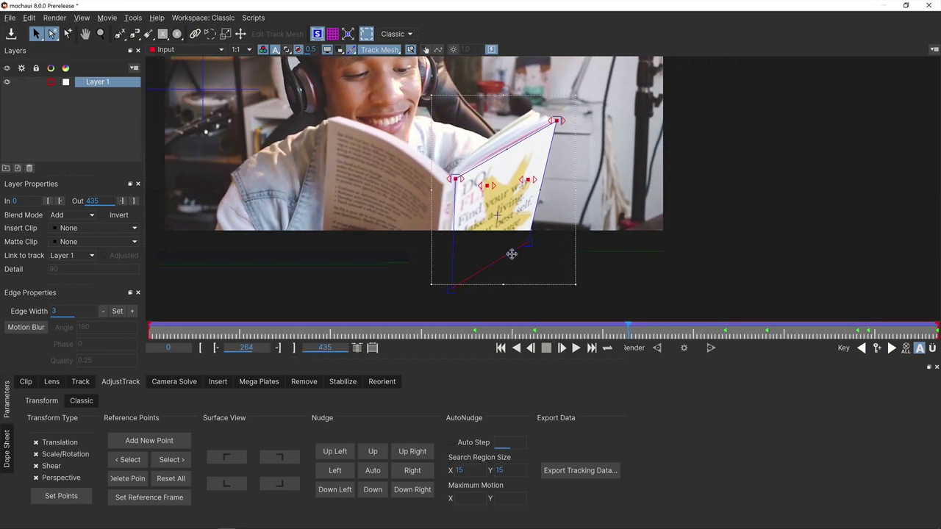
Raise the planar surface's lower edge onto the visible part of the book cover and resume playback to check it
drag(510, 222, 511, 199)
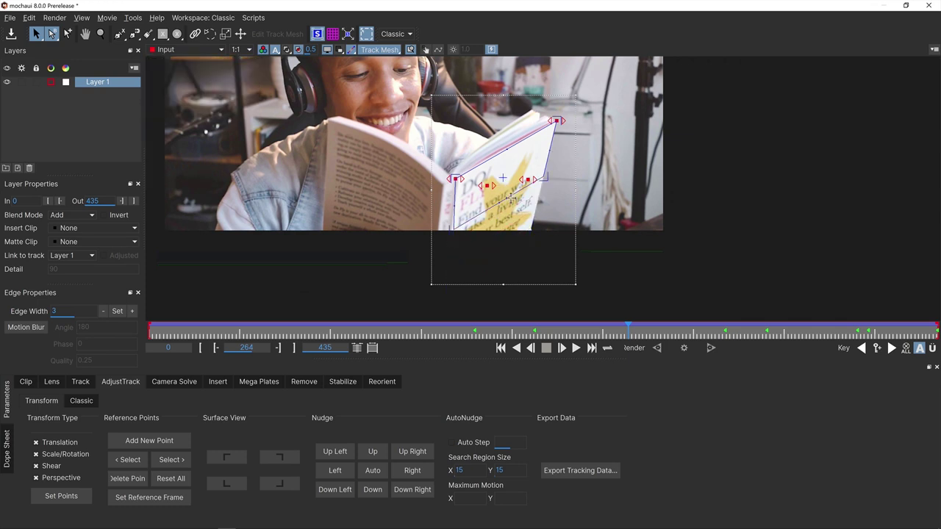
click(580, 348)
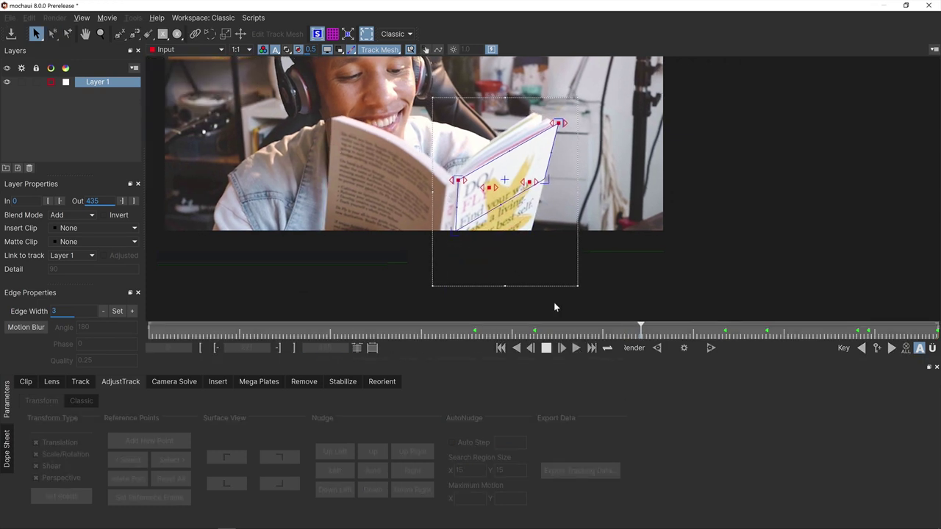